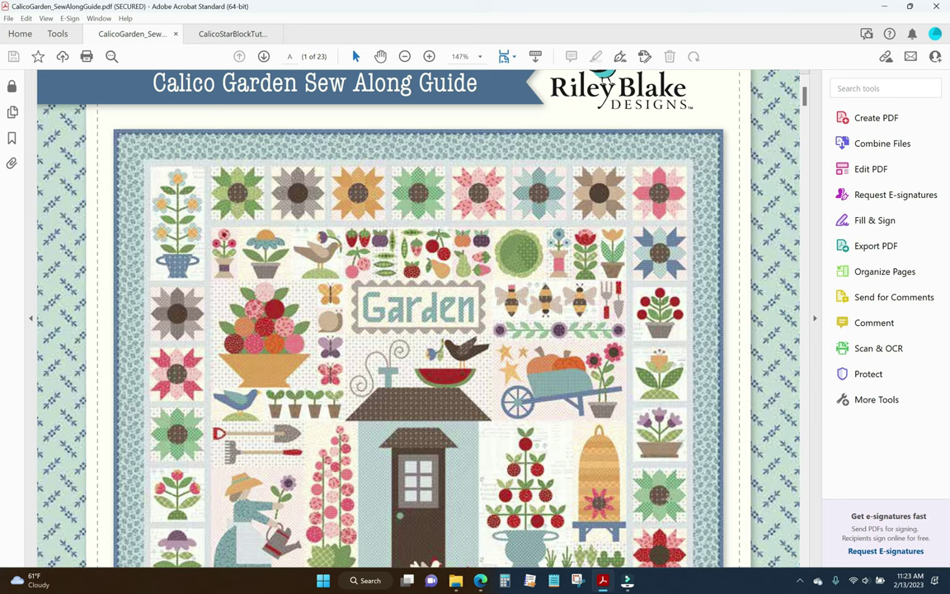
pyautogui.scroll(-5, 724, 439)
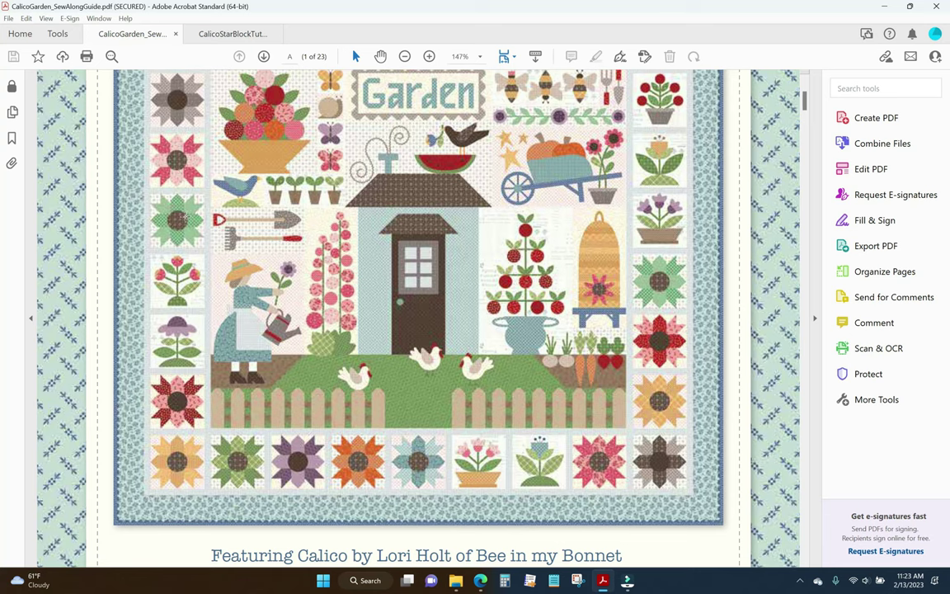
pyautogui.scroll(3, 177, 206)
pyautogui.scroll(1, 185, 216)
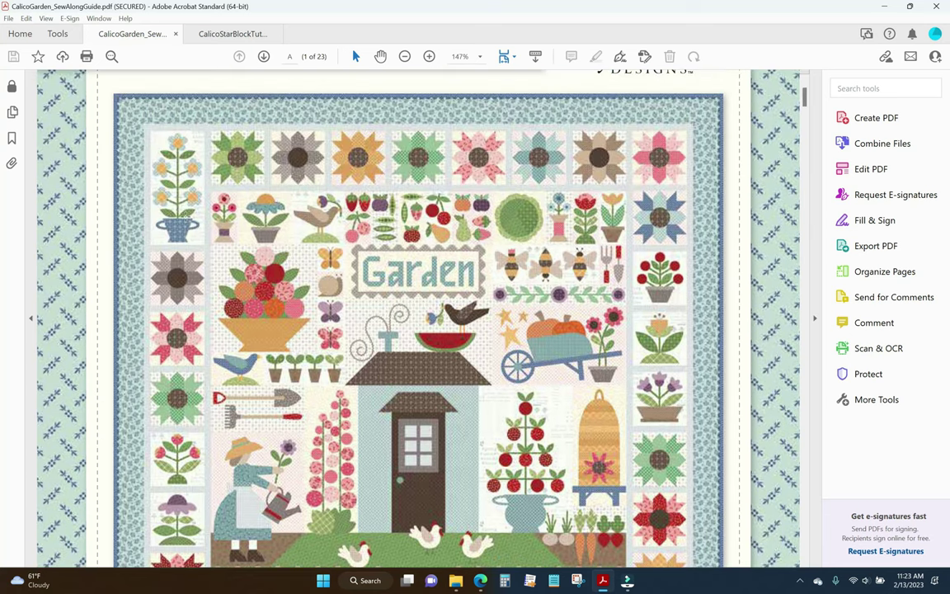
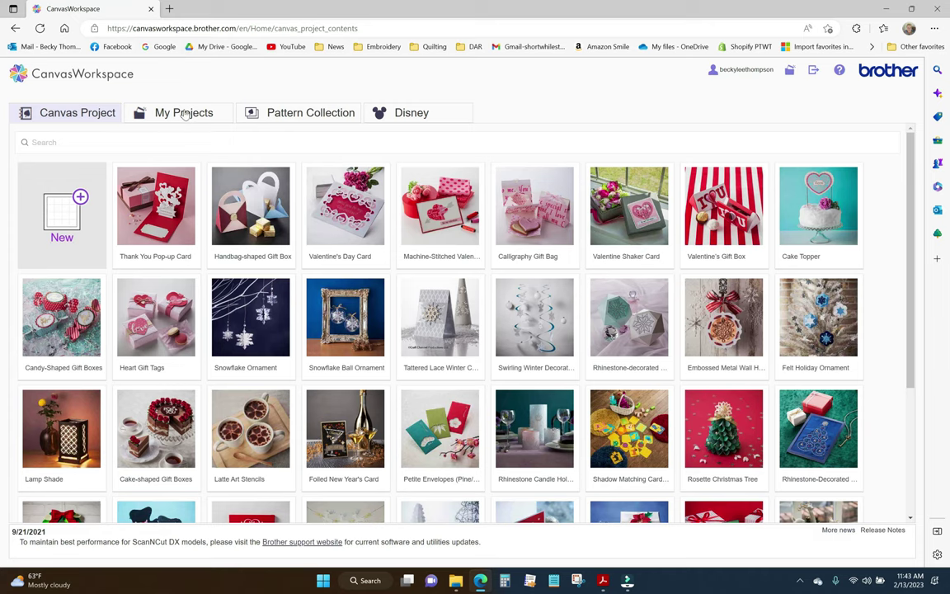
# Step: Show the My Projects list of saved cutting projects in CanvasWorkspace
pyautogui.click(185, 115)
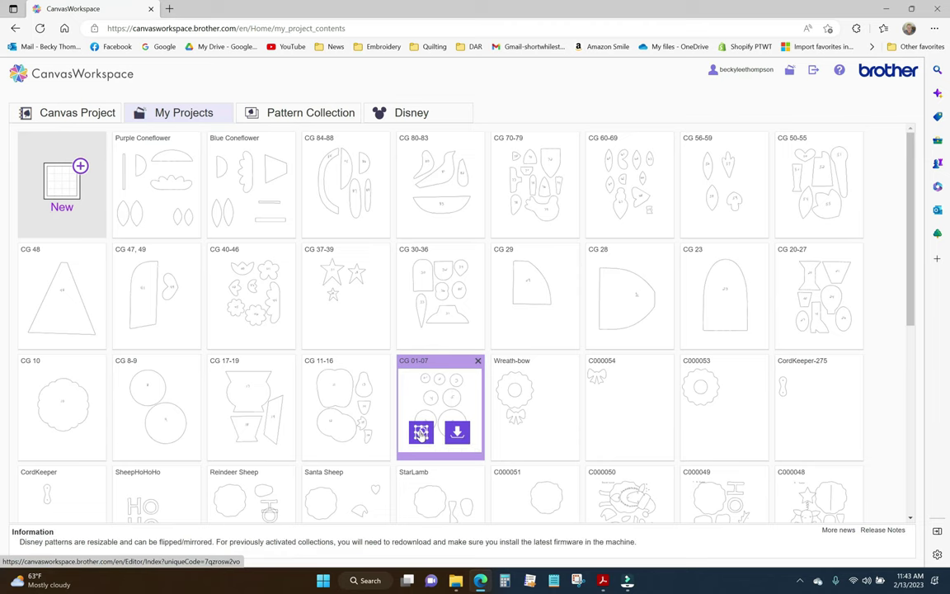
# Step: Open CG 01-07, move circle 6 off the mat, and select the remaining shapes
pyautogui.click(421, 432)
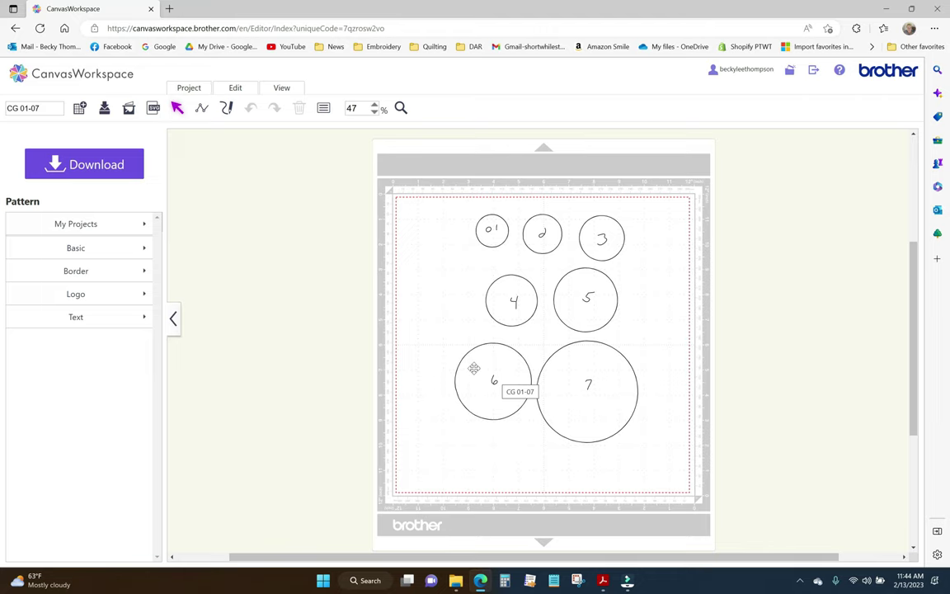
pyautogui.moveTo(473, 369); pyautogui.dragTo(286, 288)
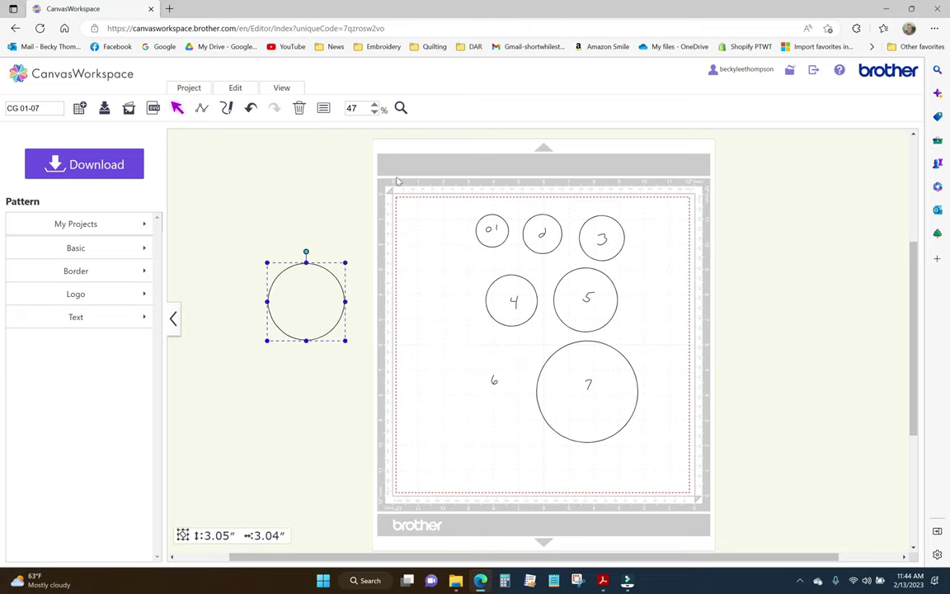
pyautogui.moveTo(391, 188); pyautogui.dragTo(701, 511)
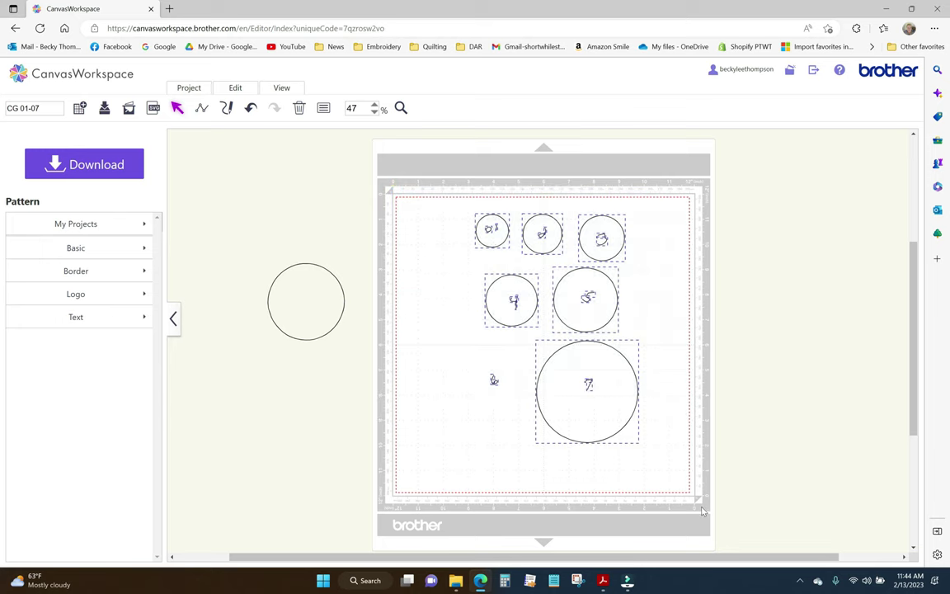
# Step: Delete the leftover shapes, switch to the 12 × 24 inch mat, and position the circle
pyautogui.press('Delete')
pyautogui.moveTo(329, 272); pyautogui.dragTo(461, 251)
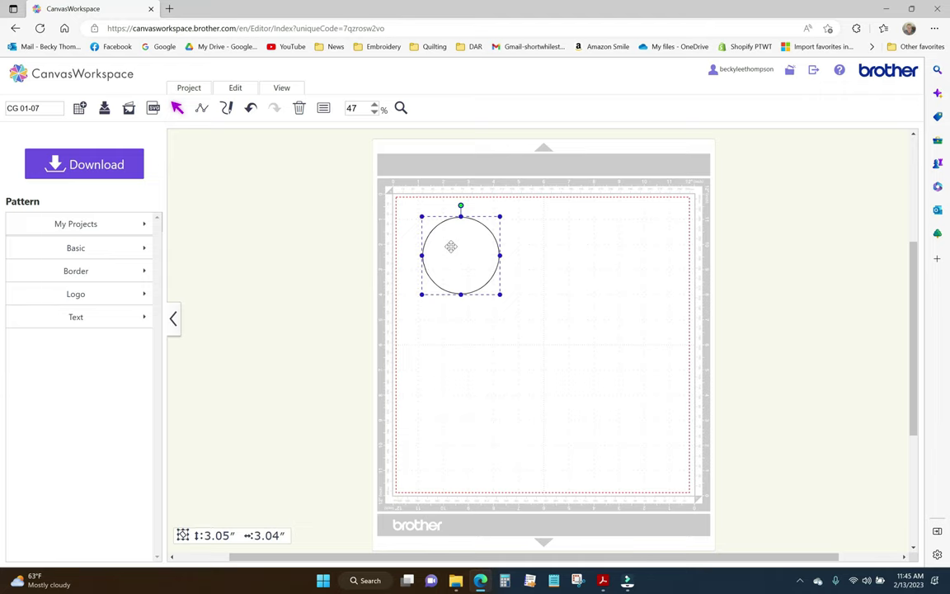
pyautogui.click(190, 88)
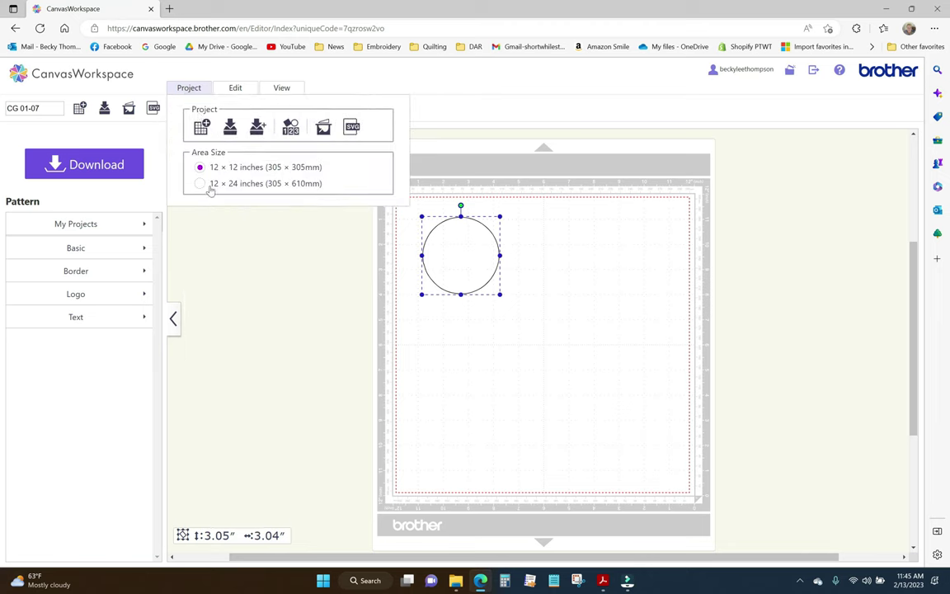
pyautogui.click(198, 183)
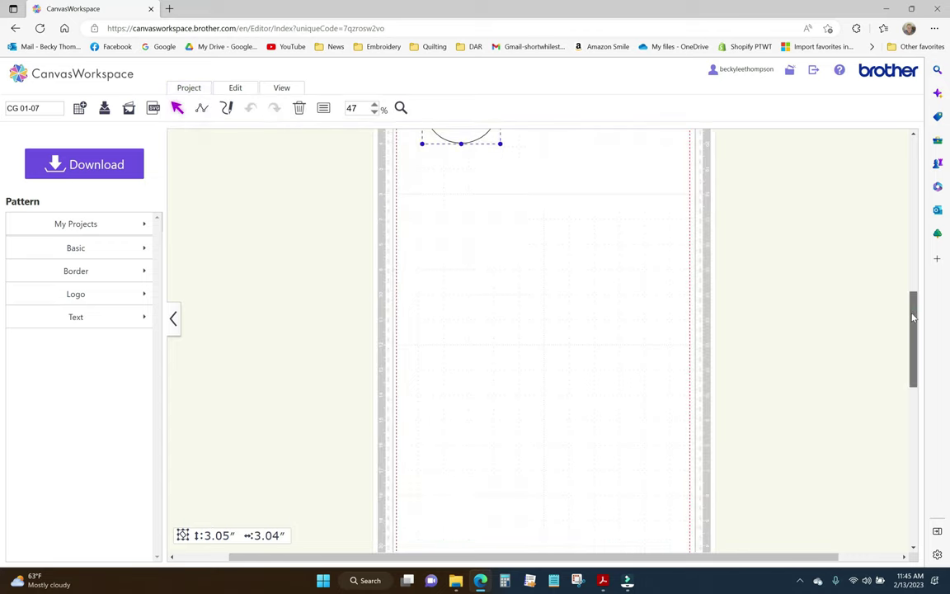
pyautogui.moveTo(913, 317); pyautogui.dragTo(914, 285)
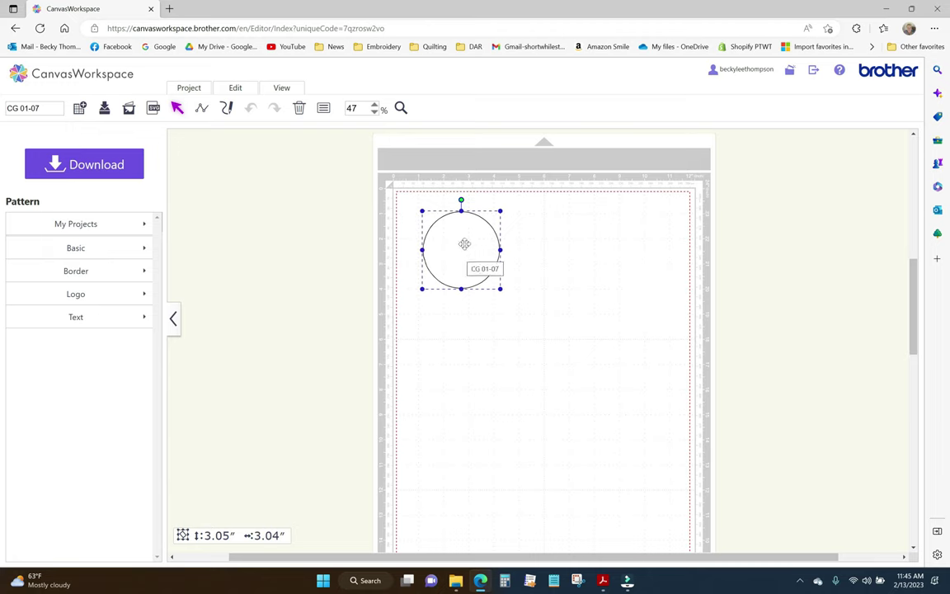
pyautogui.moveTo(464, 243); pyautogui.dragTo(588, 419)
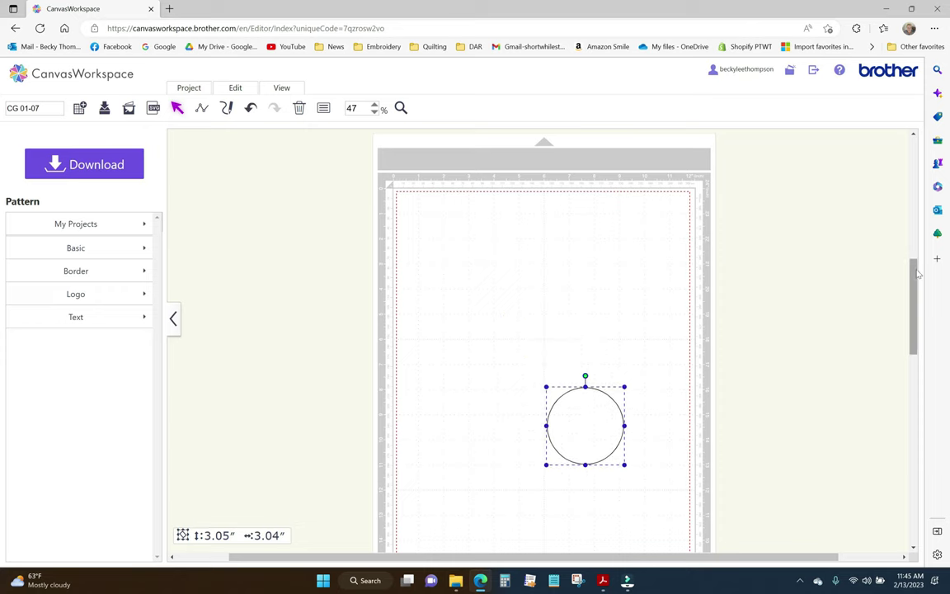
# Step: Duplicate the circle three times and arrange the copies into a row of three
pyautogui.moveTo(917, 272); pyautogui.dragTo(918, 341)
pyautogui.moveTo(594, 143); pyautogui.dragTo(641, 451)
pyautogui.rightClick(629, 430)
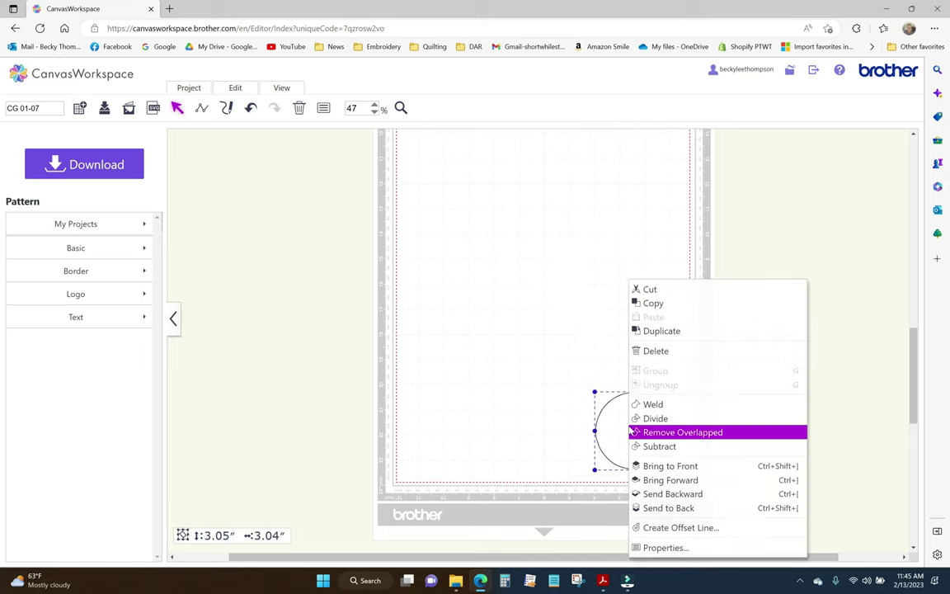
pyautogui.click(681, 331)
pyautogui.moveTo(650, 449); pyautogui.dragTo(549, 444)
pyautogui.rightClick(538, 430)
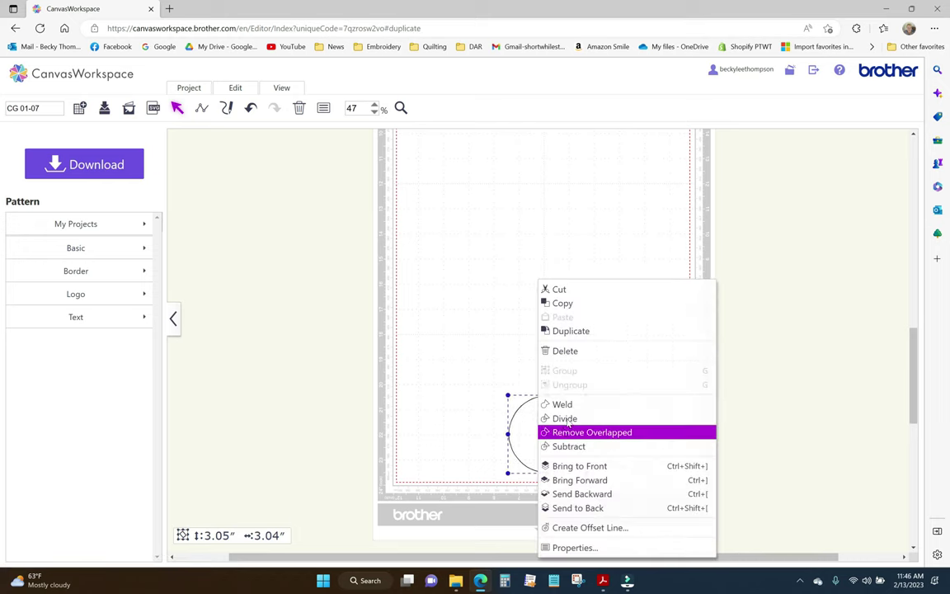
pyautogui.click(571, 330)
pyautogui.moveTo(561, 440); pyautogui.dragTo(463, 428)
pyautogui.rightClick(520, 350)
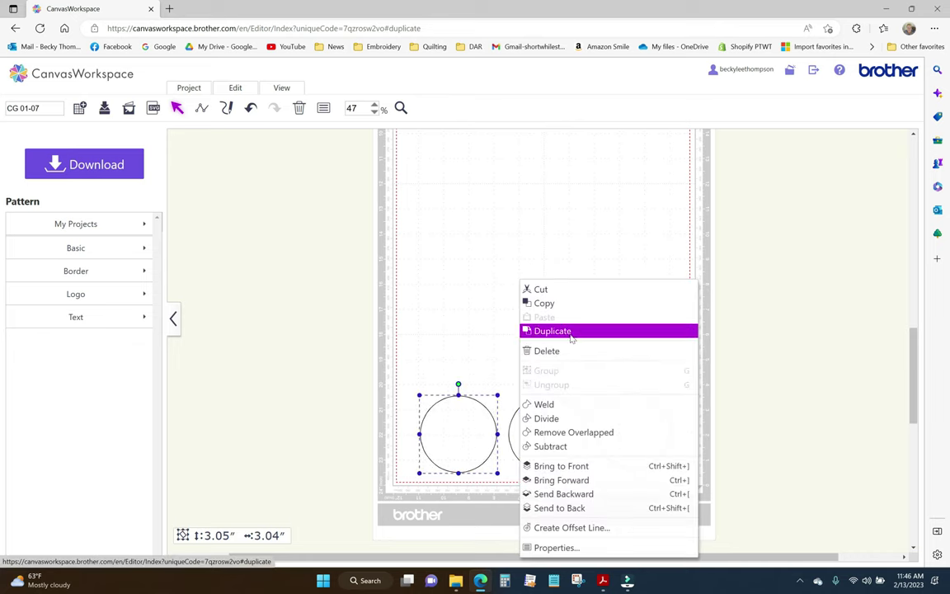
pyautogui.click(569, 331)
pyautogui.moveTo(470, 435); pyautogui.dragTo(630, 336)
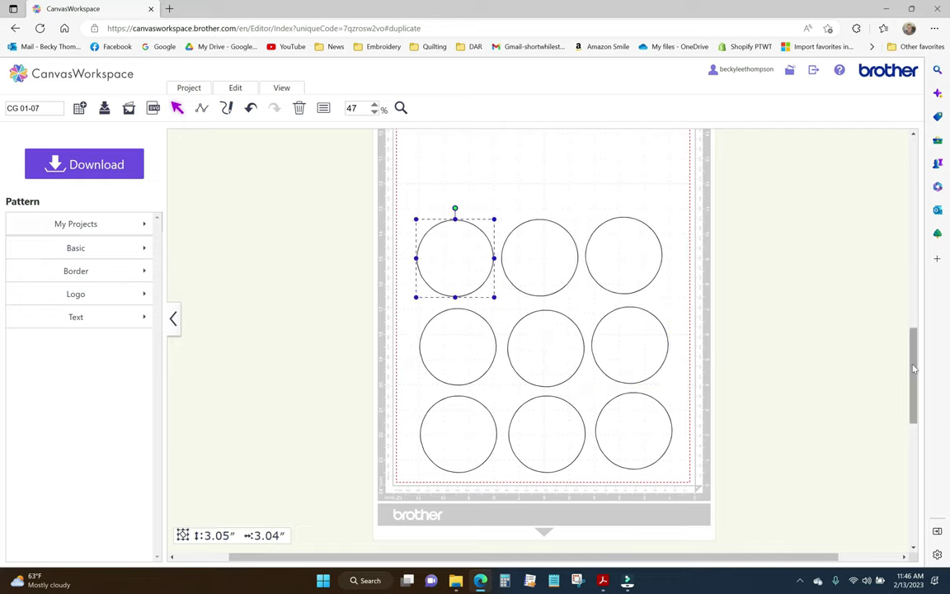
# Step: Add another circle copy and drag it into the next row position
pyautogui.moveTo(912, 367); pyautogui.dragTo(910, 347)
pyautogui.scroll(2, 536, 371)
pyautogui.rightClick(625, 371)
pyautogui.click(460, 392)
pyautogui.moveTo(460, 392); pyautogui.dragTo(626, 301)
pyautogui.click(680, 286)
pyautogui.moveTo(913, 272); pyautogui.dragTo(907, 294)
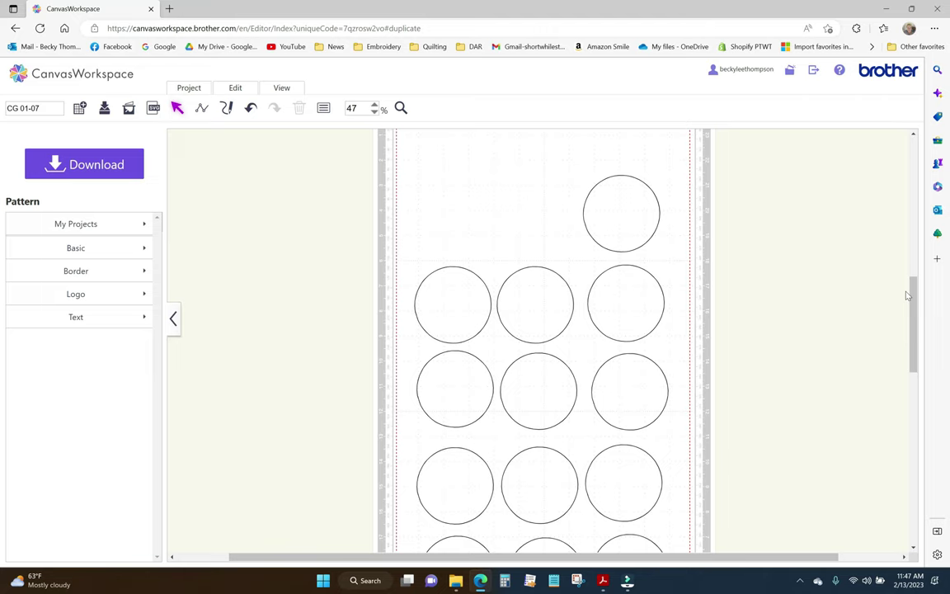
# Step: Nudge the second row's middle circle to even spacing and rename the project O-6 - 16
pyautogui.click(537, 304)
pyautogui.moveTo(538, 303); pyautogui.dragTo(543, 301)
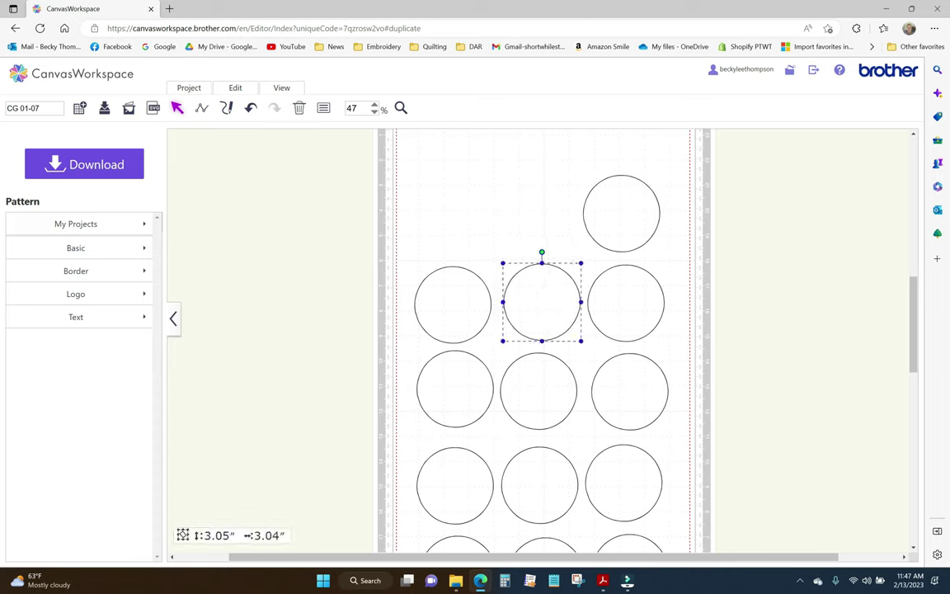
pyautogui.moveTo(46, 108); pyautogui.dragTo(3, 110)
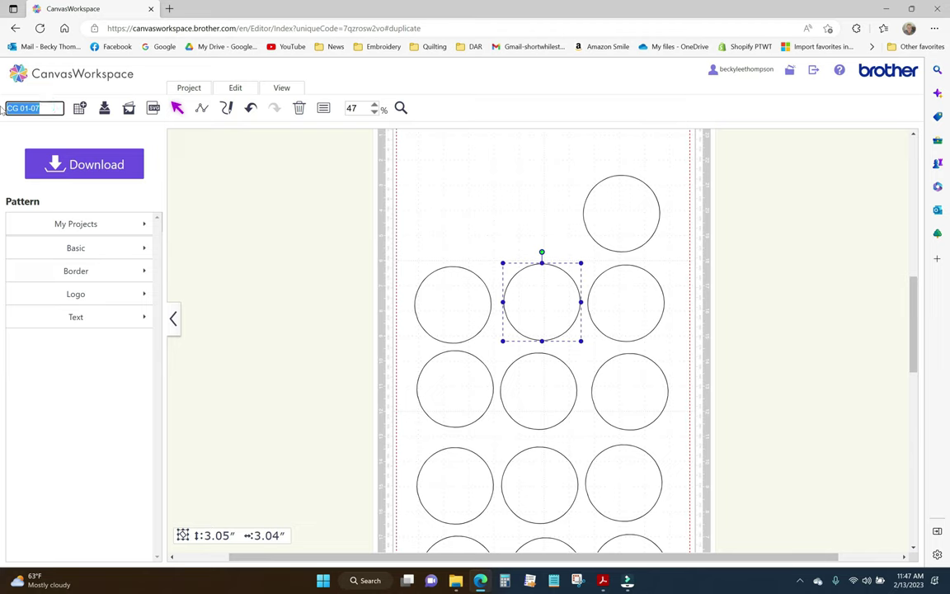
pyautogui.write('0-6 - 16')
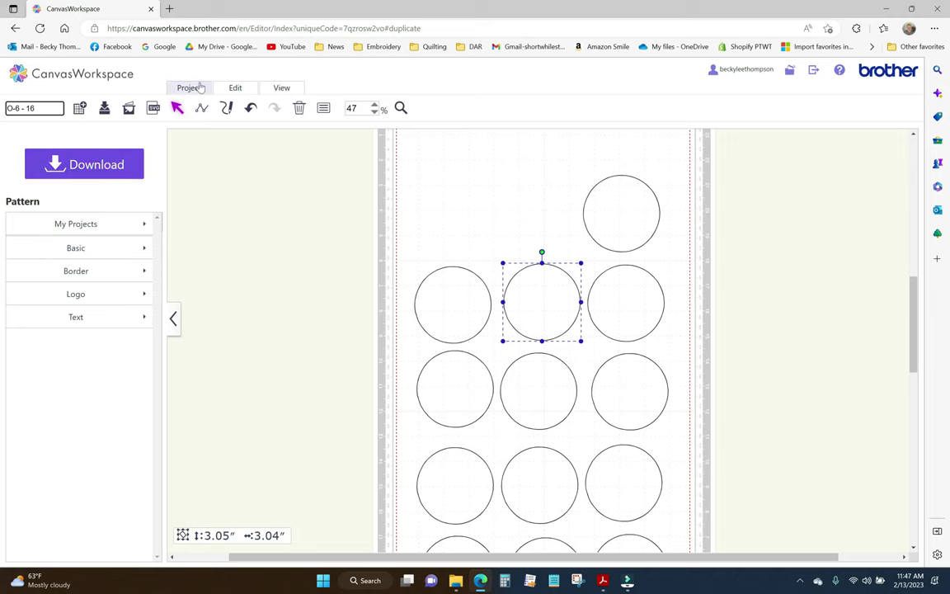
# Step: Send the circle layout to the ScanNCut via ScanNCut Transfer
pyautogui.click(90, 162)
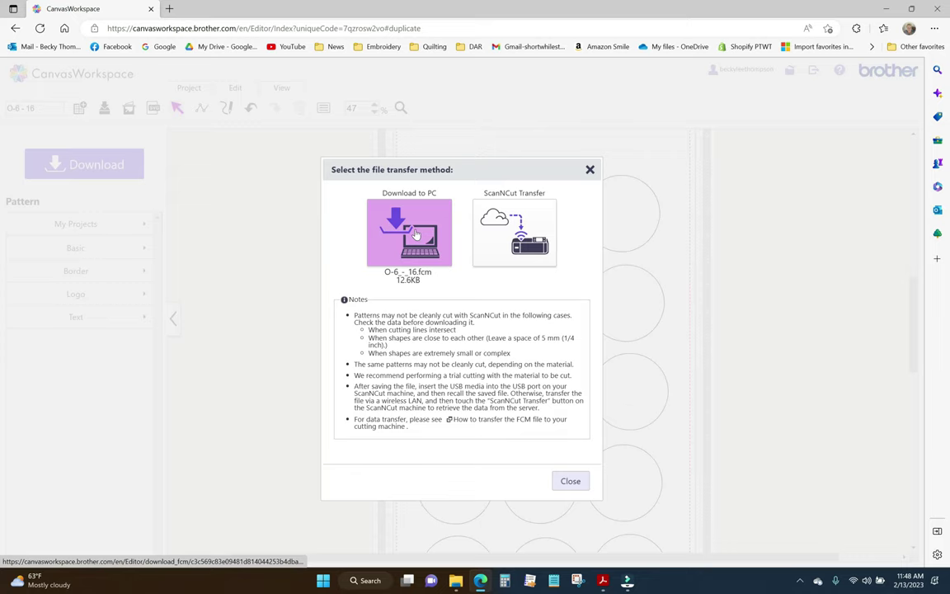
pyautogui.click(515, 225)
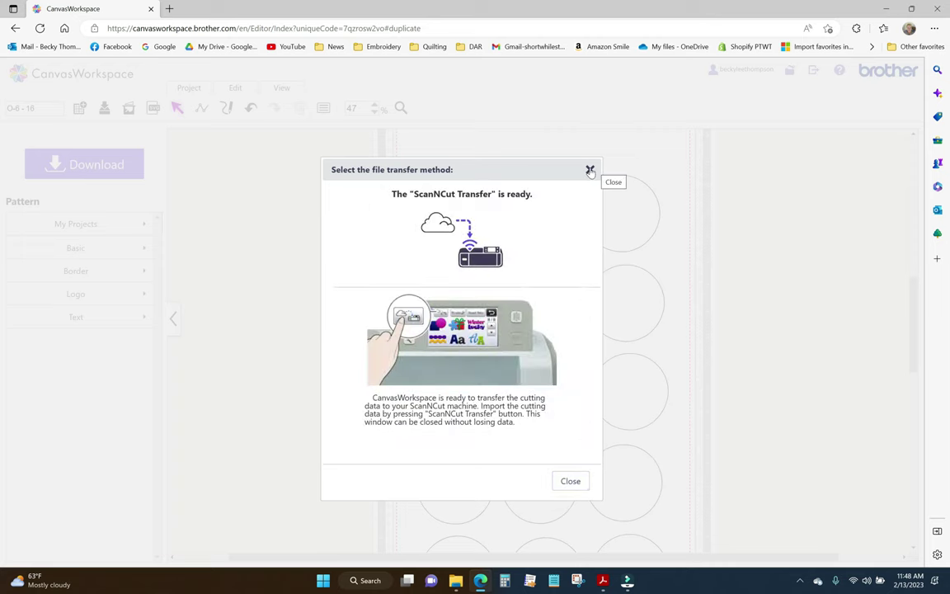
# Step: Close the transfer window and delete the nine extra circles lower on the mat
pyautogui.click(570, 482)
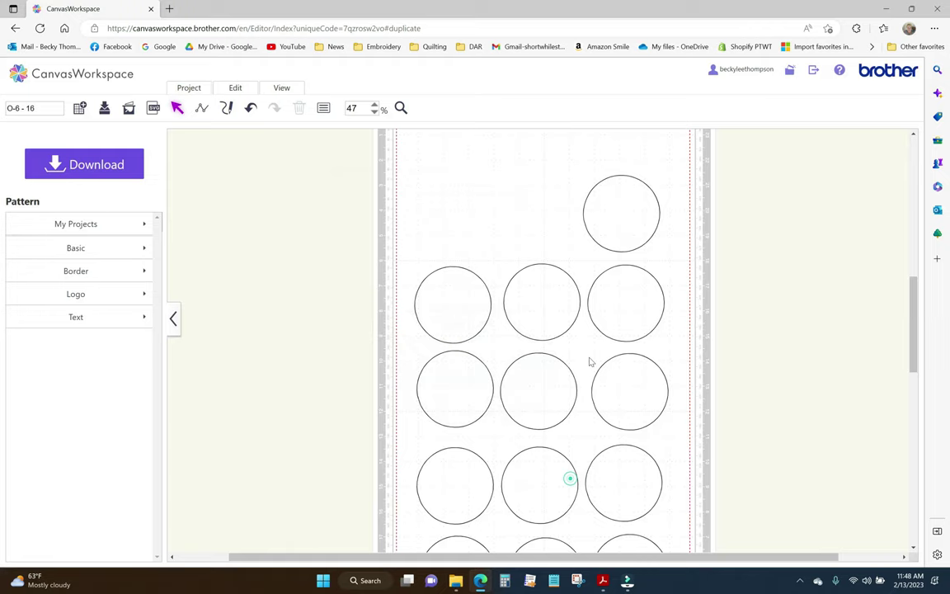
pyautogui.scroll(-2, 915, 312)
pyautogui.scroll(3, 903, 320)
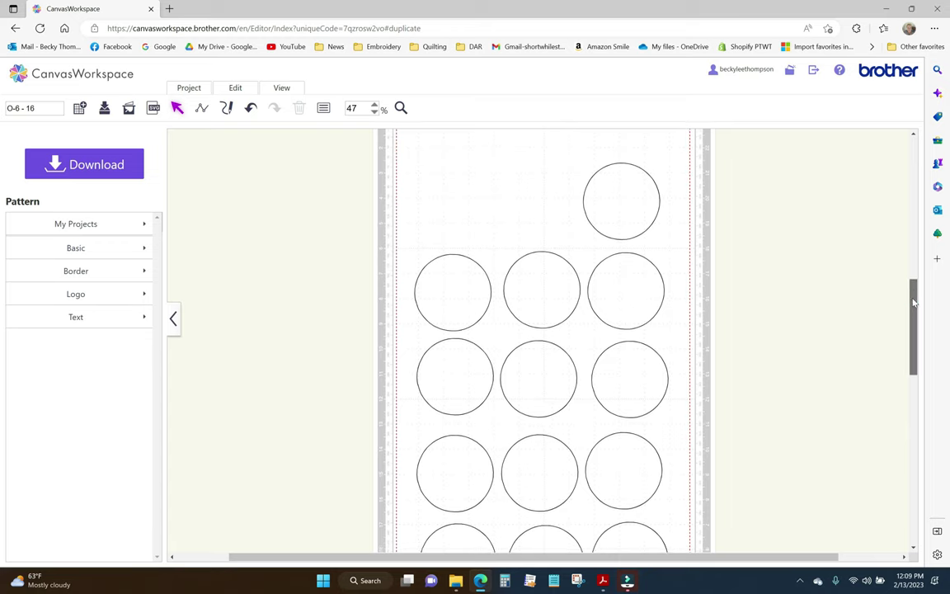
pyautogui.moveTo(912, 304); pyautogui.dragTo(914, 371)
pyautogui.moveTo(375, 182); pyautogui.dragTo(706, 450)
pyautogui.press('Delete')
# Step: Move the seven remaining circles up and switch back to the 12 × 12 inch mat
pyautogui.scroll(5, 635, 267)
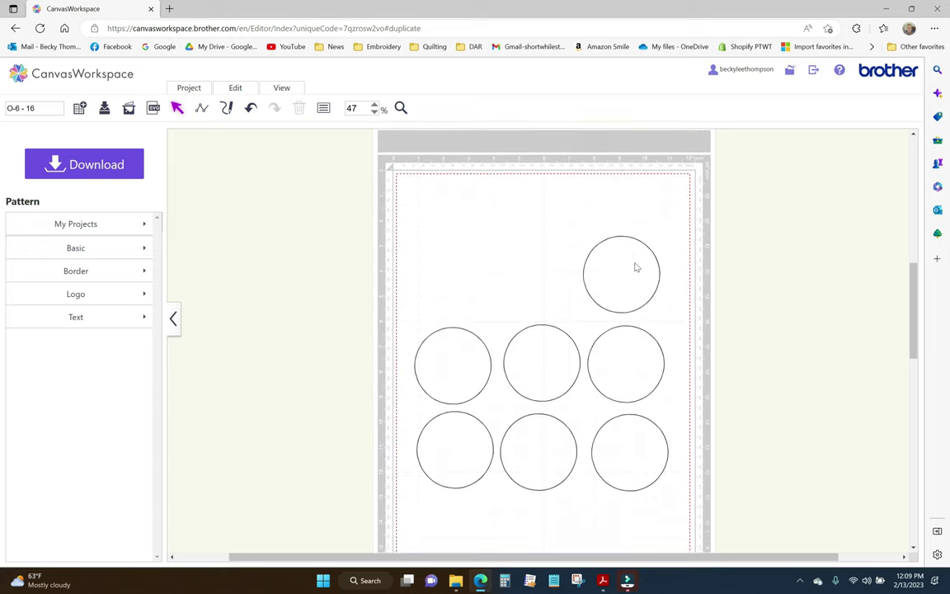
pyautogui.moveTo(399, 171); pyautogui.dragTo(702, 420)
pyautogui.moveTo(625, 265); pyautogui.dragTo(634, 220)
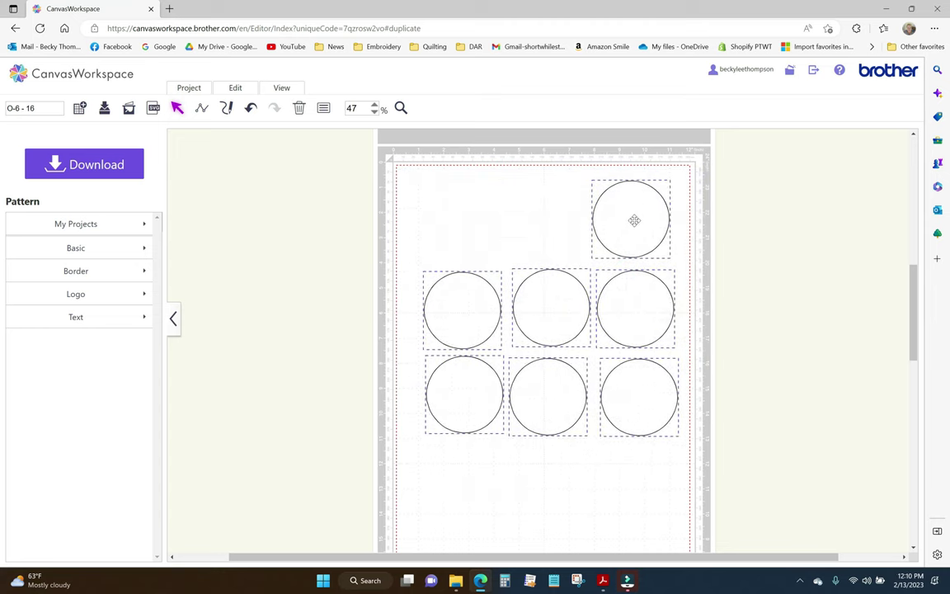
pyautogui.click(190, 89)
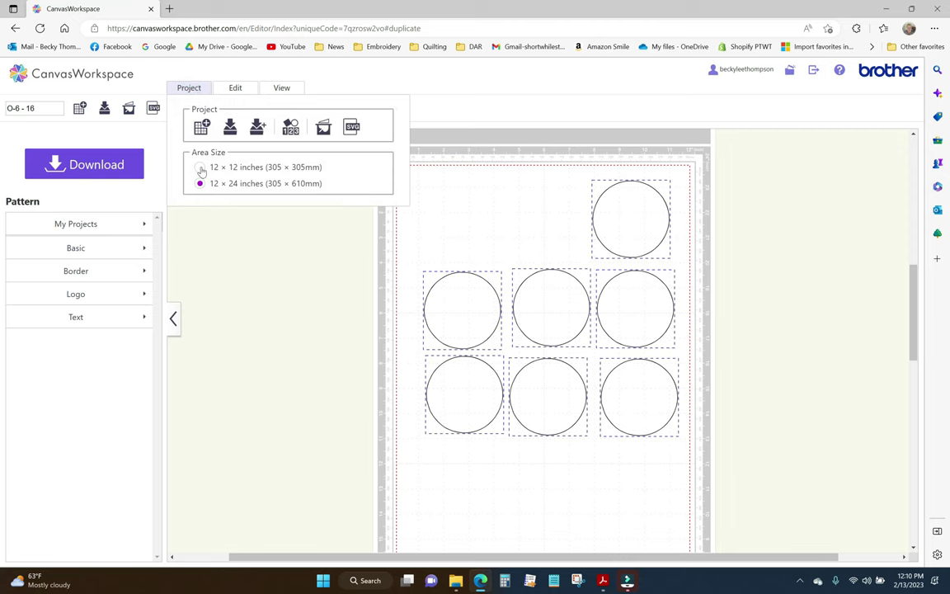
pyautogui.click(200, 169)
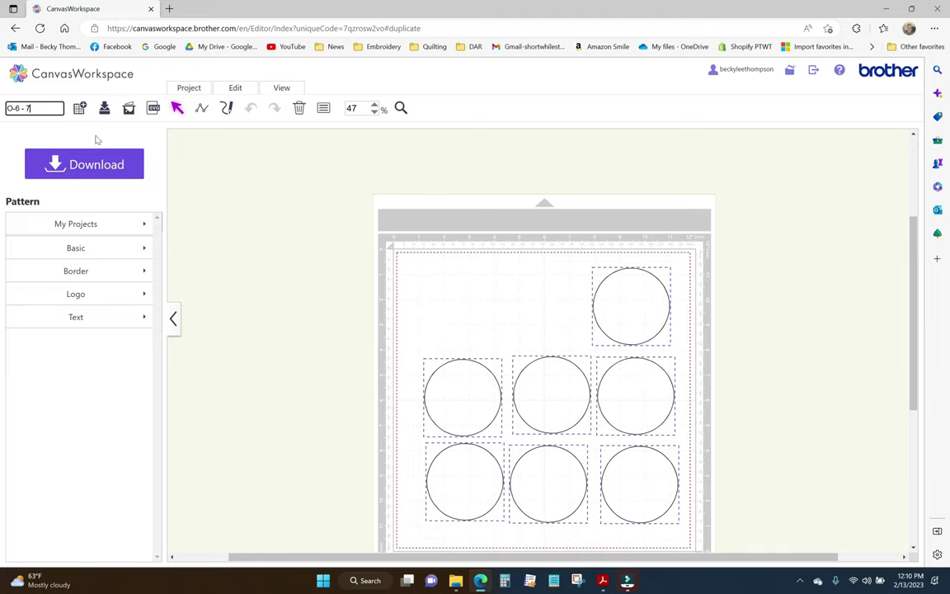
# Step: Transfer the seven-circle O-6 - 7 layout to the ScanNCut via ScanNCut Transfer
pyautogui.click(98, 165)
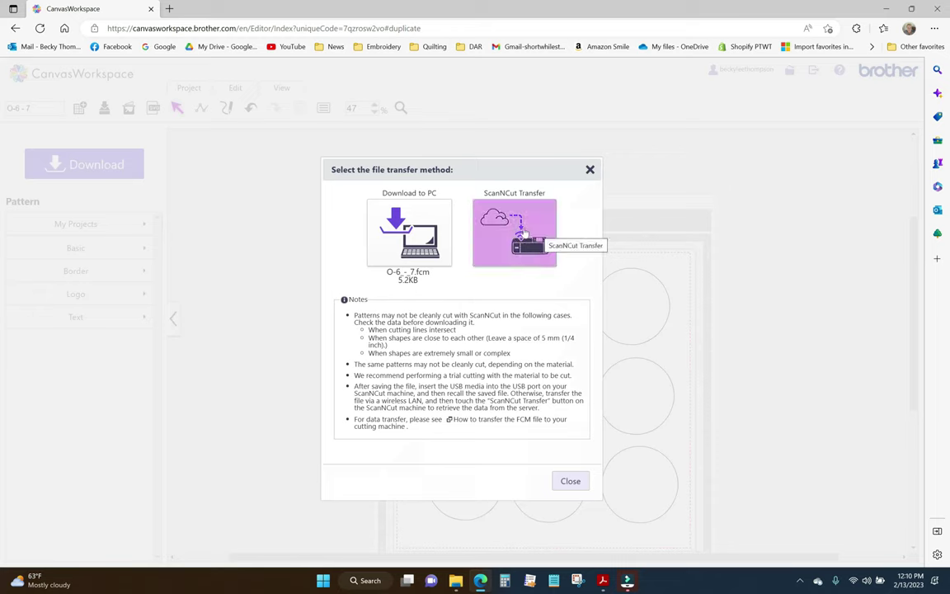
pyautogui.click(522, 233)
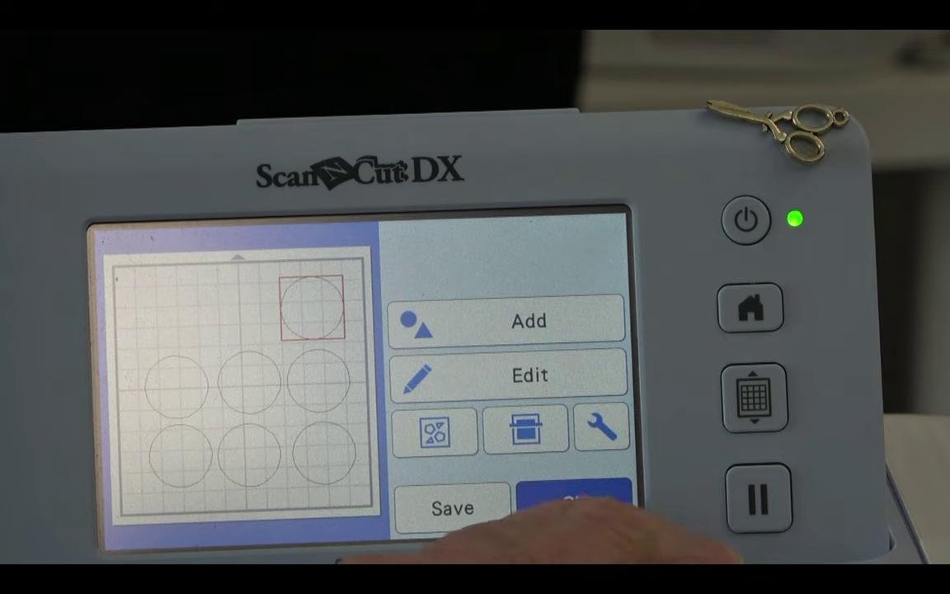
# Step: Accept the seven circles on the ScanNCut, choose Cut, and load the mat
pyautogui.click(573, 491)
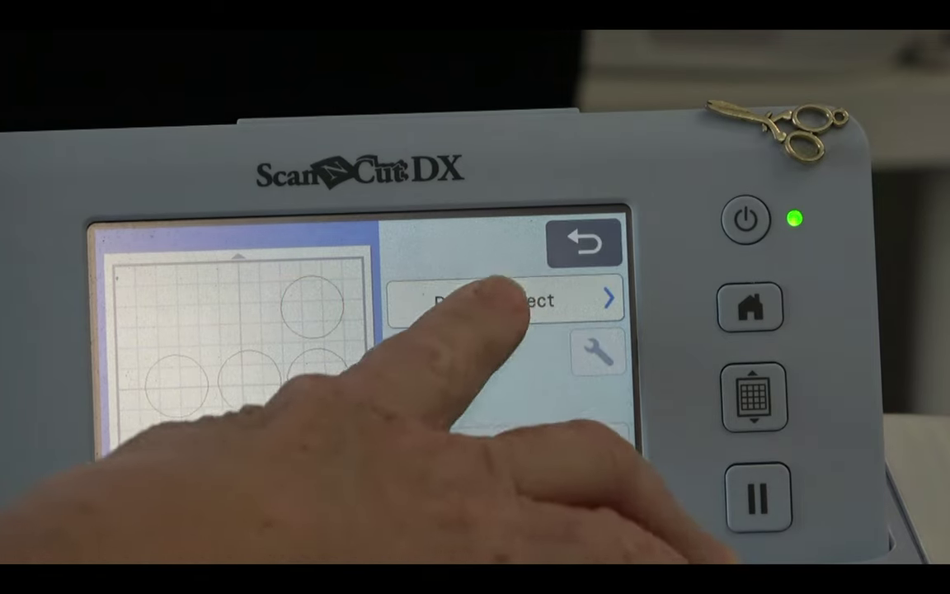
pyautogui.click(491, 301)
pyautogui.click(355, 307)
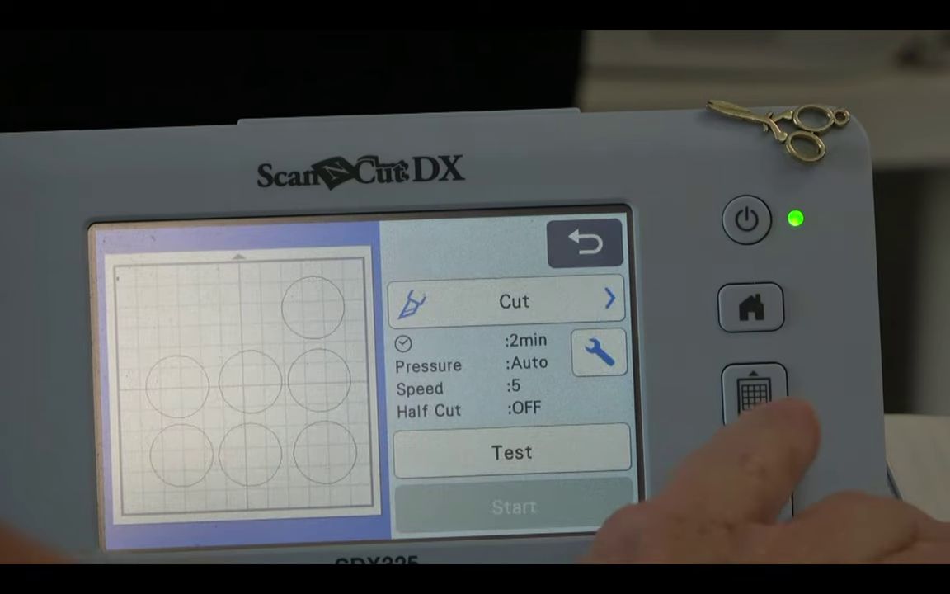
pyautogui.click(754, 395)
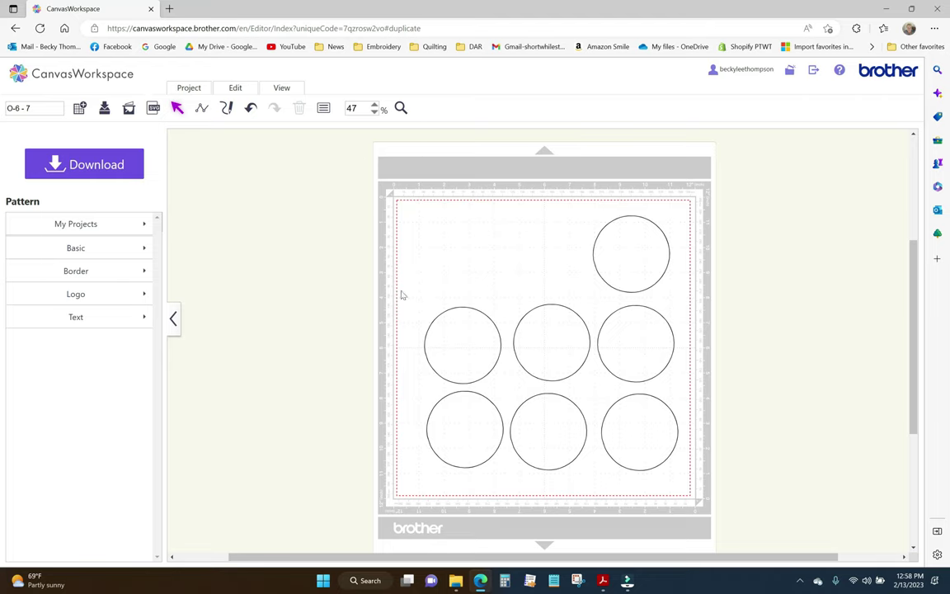
# Step: Delete six circles, move the last one to the upper left, and rename the project O-6
pyautogui.moveTo(398, 305); pyautogui.dragTo(698, 493)
pyautogui.press('Delete')
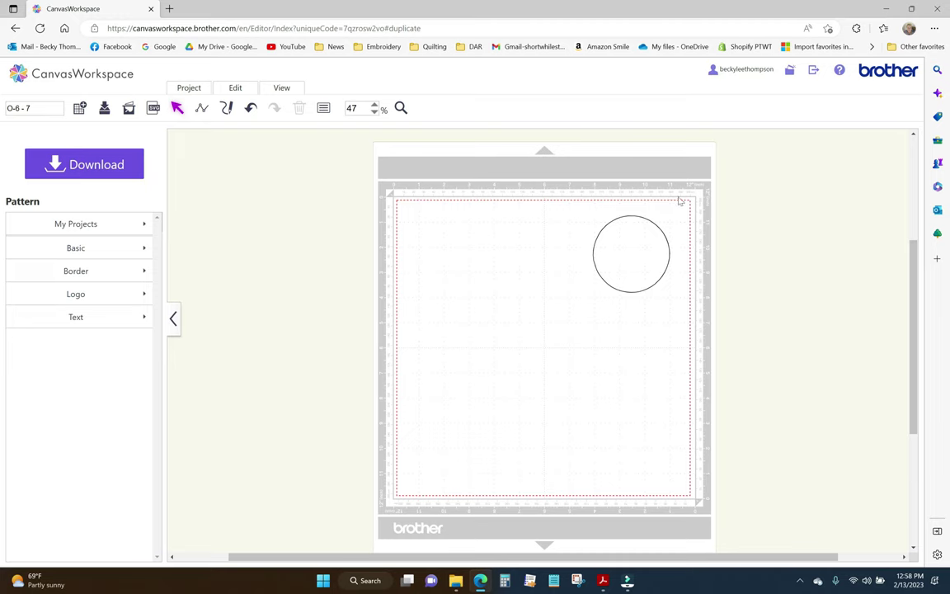
pyautogui.moveTo(641, 260); pyautogui.dragTo(466, 262)
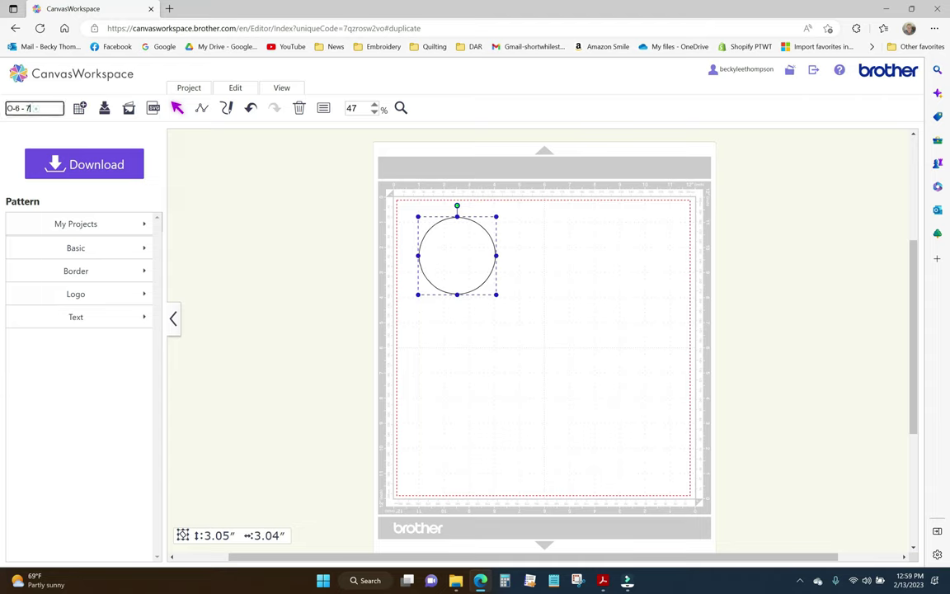
pyautogui.moveTo(31, 108); pyautogui.dragTo(22, 108)
pyautogui.press('BackSpace')
# Step: Save O-6.fcm to the PC with Download to PC, then close the dialog
pyautogui.click(95, 166)
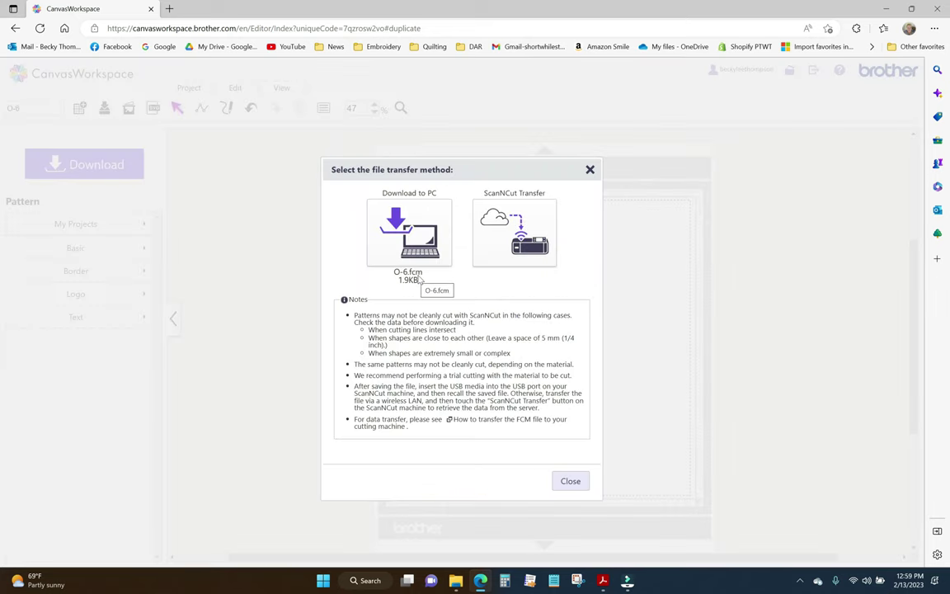
pyautogui.click(408, 224)
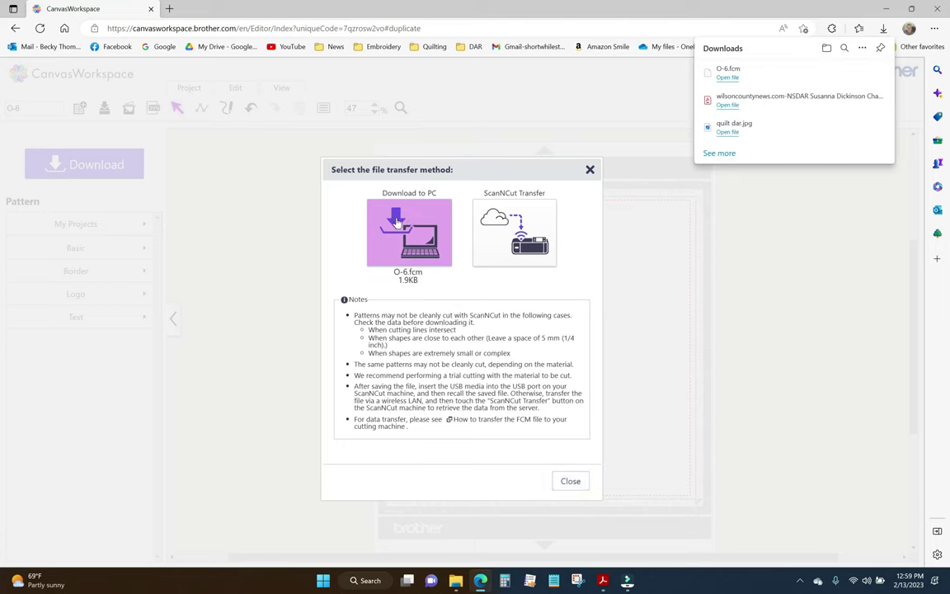
pyautogui.click(570, 482)
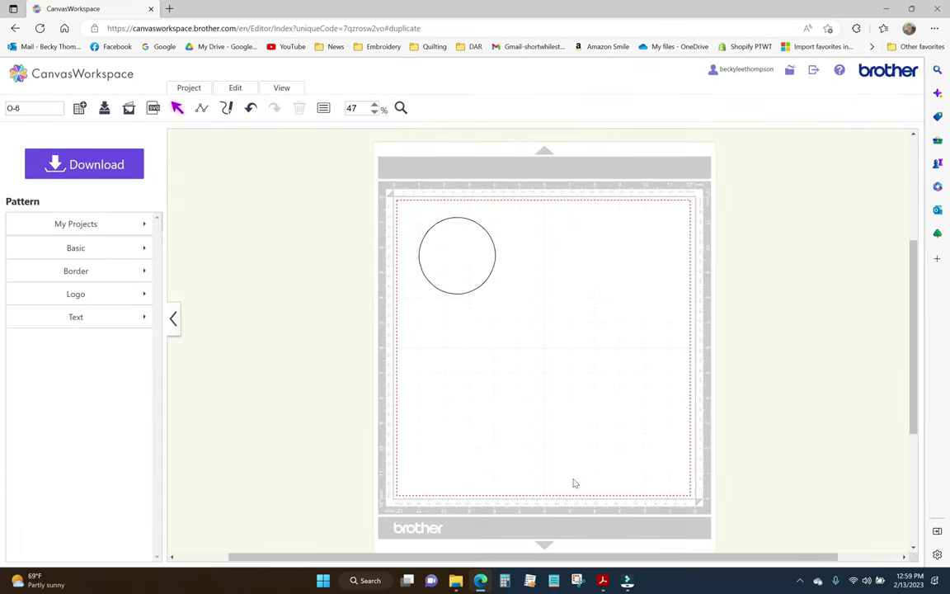
# Step: In Pacesetter BES4, import the O-6 circle FCM file into Untitled1 as 3.04 × 3.04 inch artwork
pyautogui.click(885, 8)
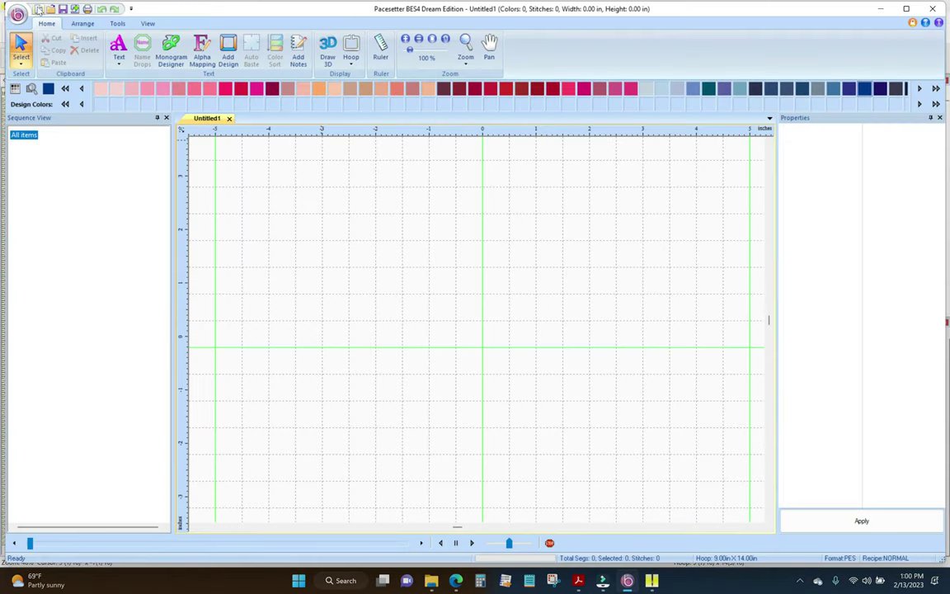
pyautogui.click(17, 14)
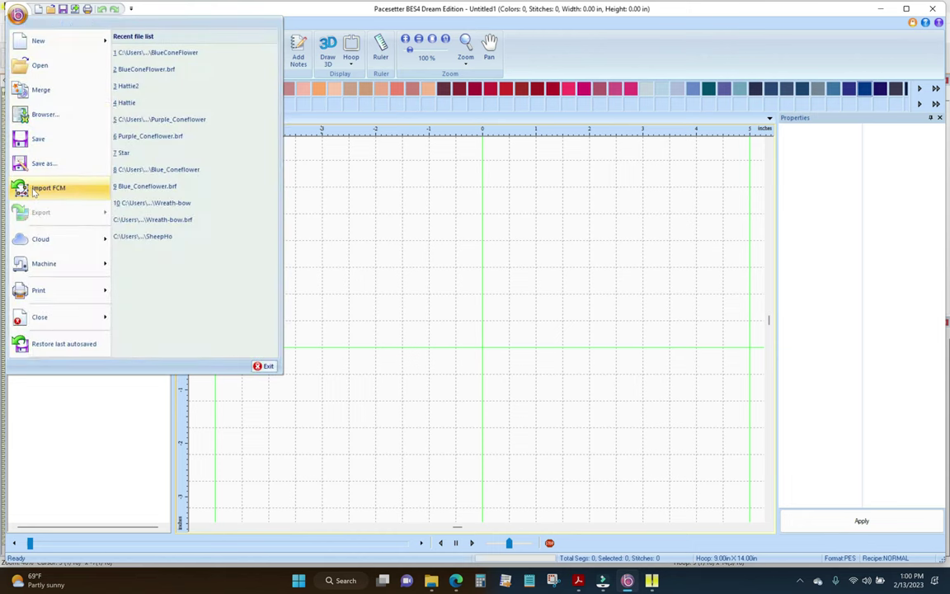
pyautogui.click(52, 188)
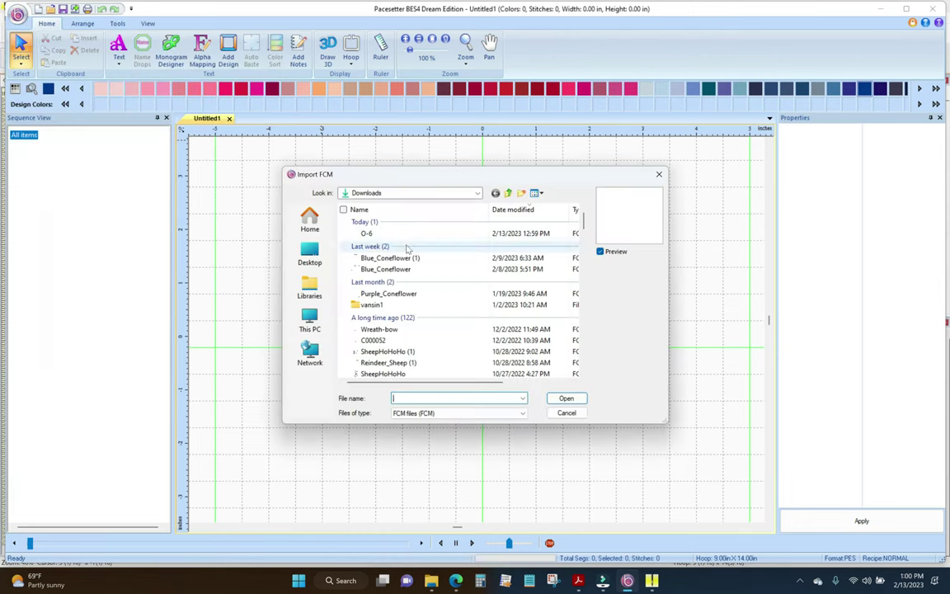
pyautogui.click(401, 236)
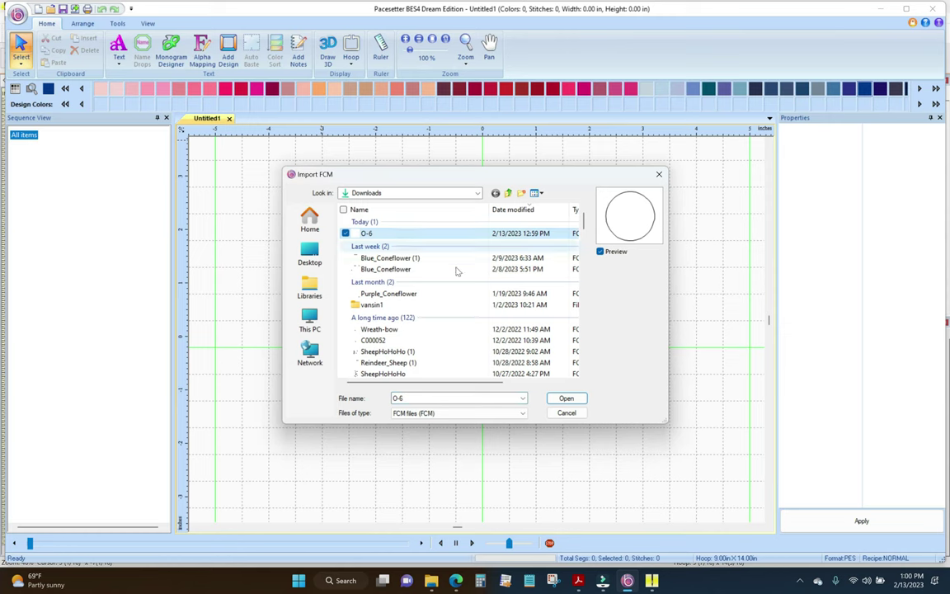
pyautogui.click(567, 400)
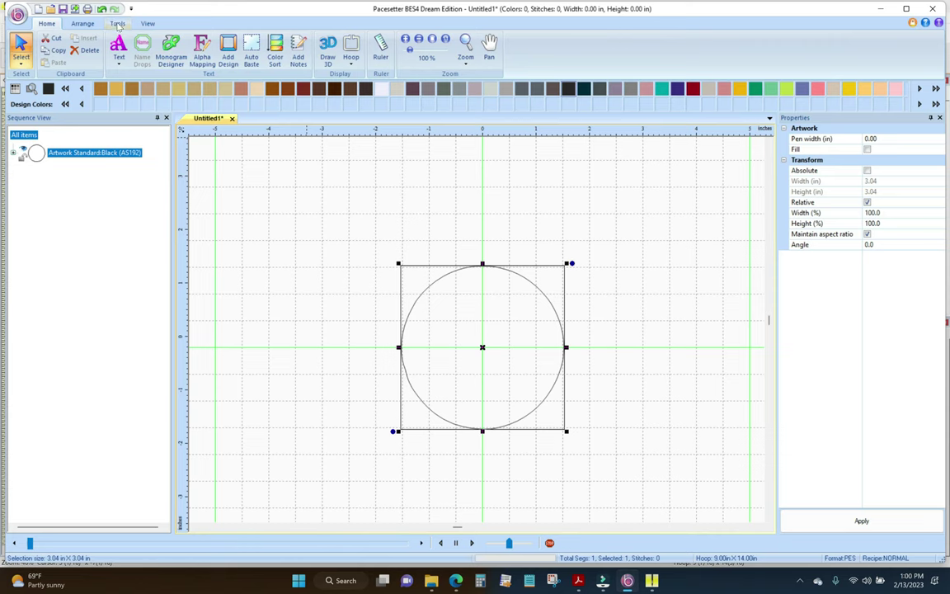
pyautogui.click(118, 24)
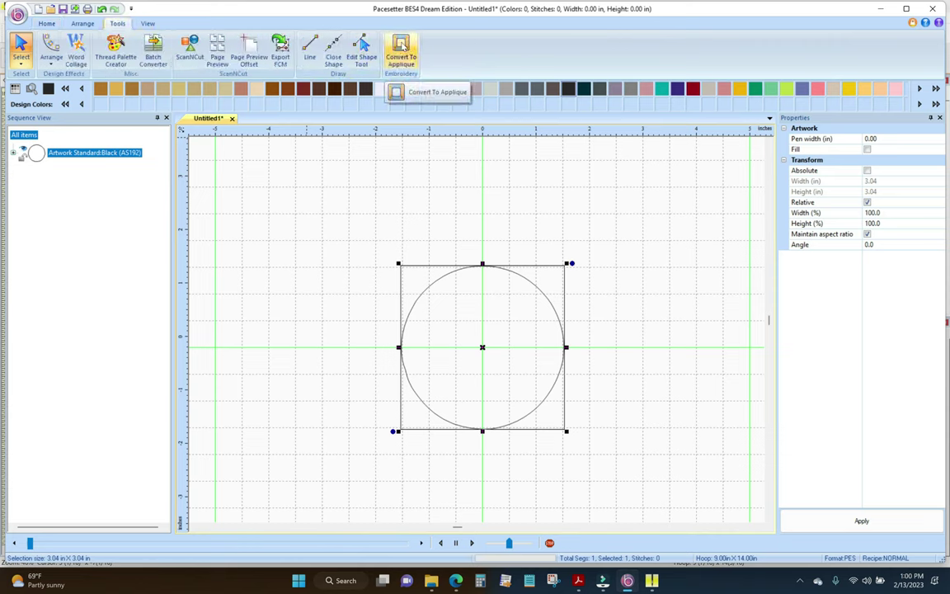
# Step: Convert the circle to an appliqué and apply the Blanket appliqué edge type
pyautogui.click(400, 52)
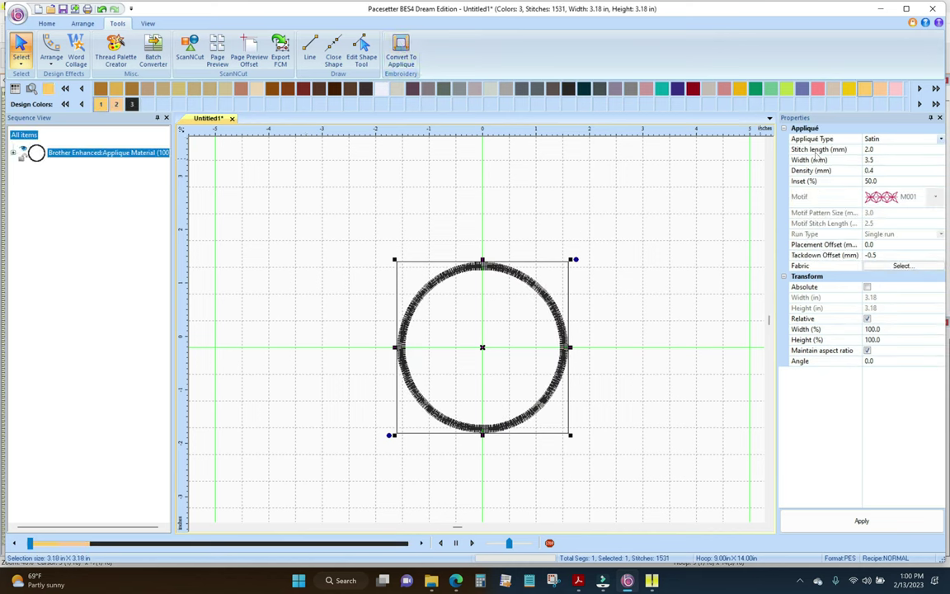
pyautogui.click(941, 142)
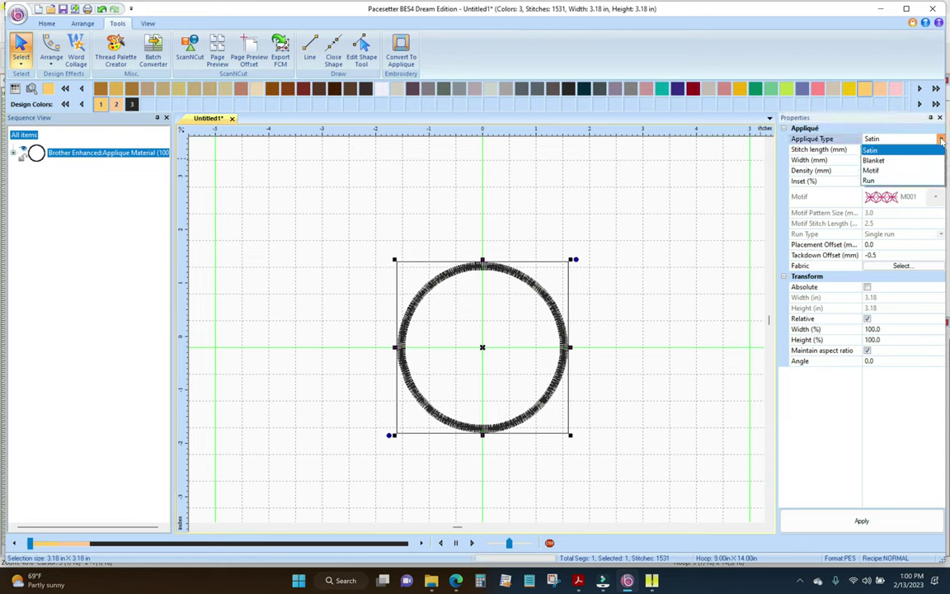
pyautogui.click(913, 159)
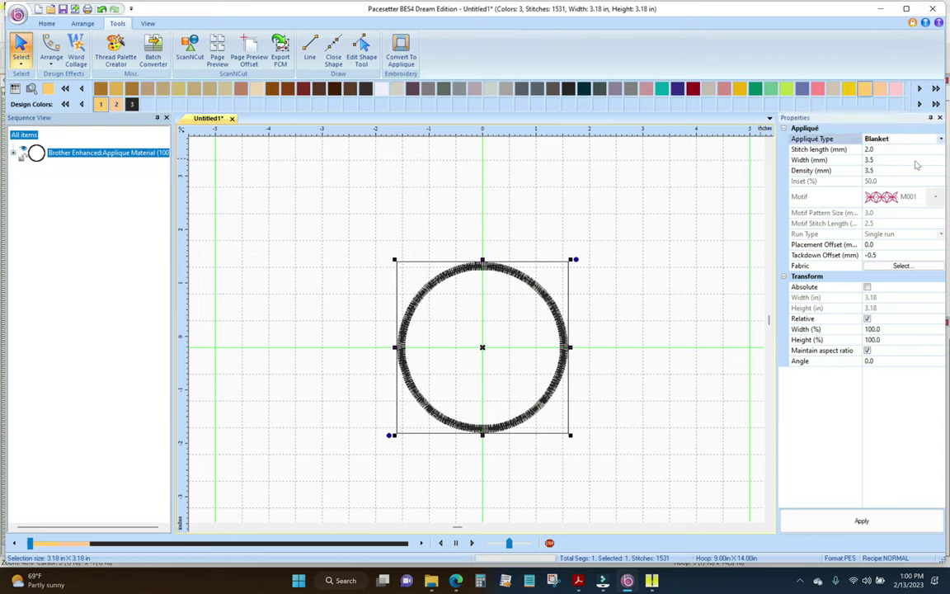
pyautogui.click(865, 523)
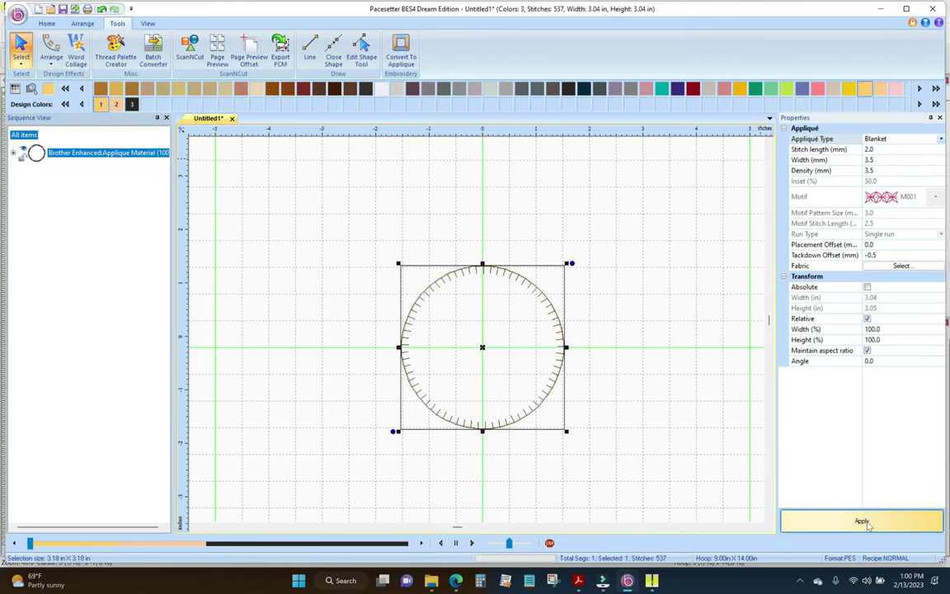
# Step: Expand the appliqué in Sequence View and review its Material, Position and black Artwork steps
pyautogui.click(13, 152)
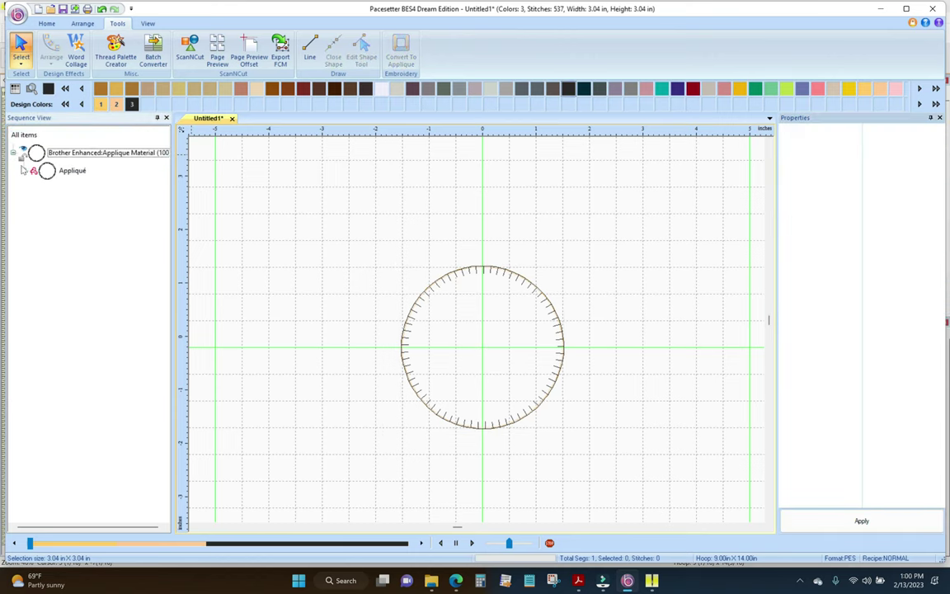
pyautogui.click(24, 170)
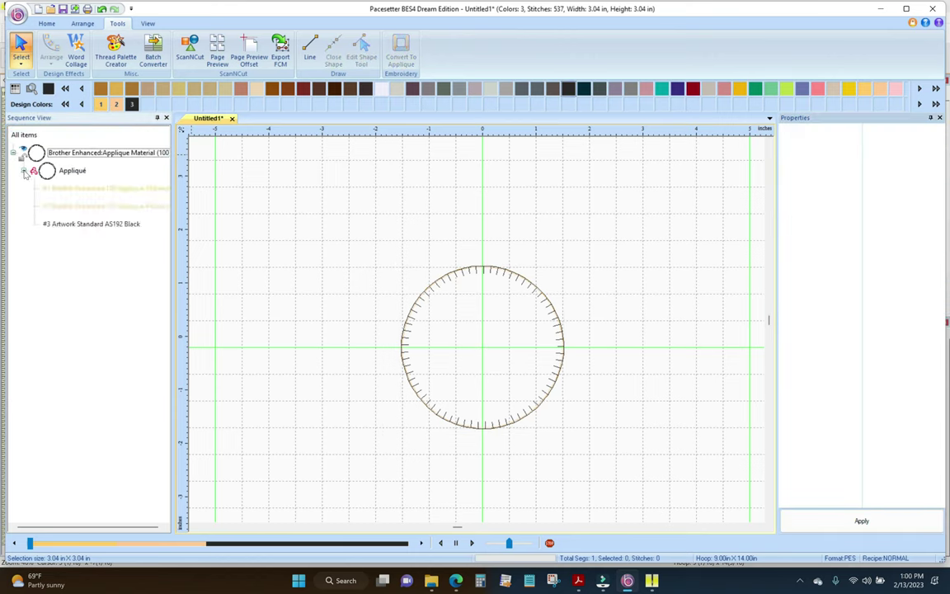
pyautogui.click(81, 190)
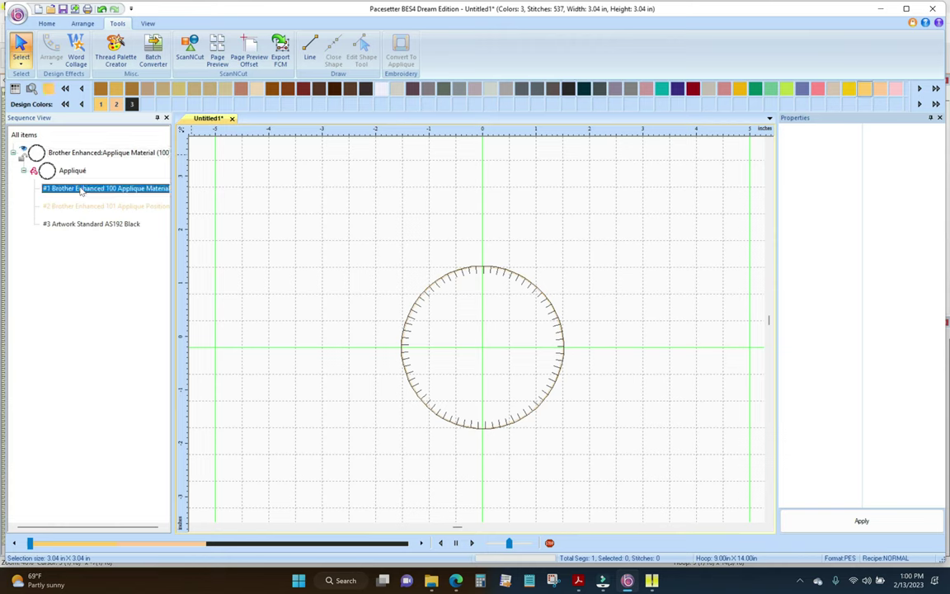
pyautogui.press('Down')
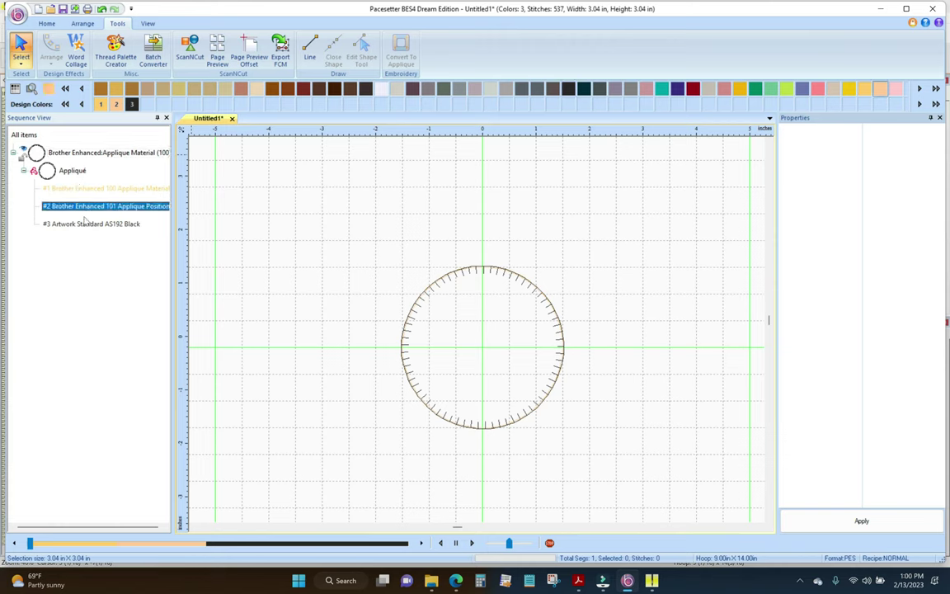
pyautogui.click(84, 224)
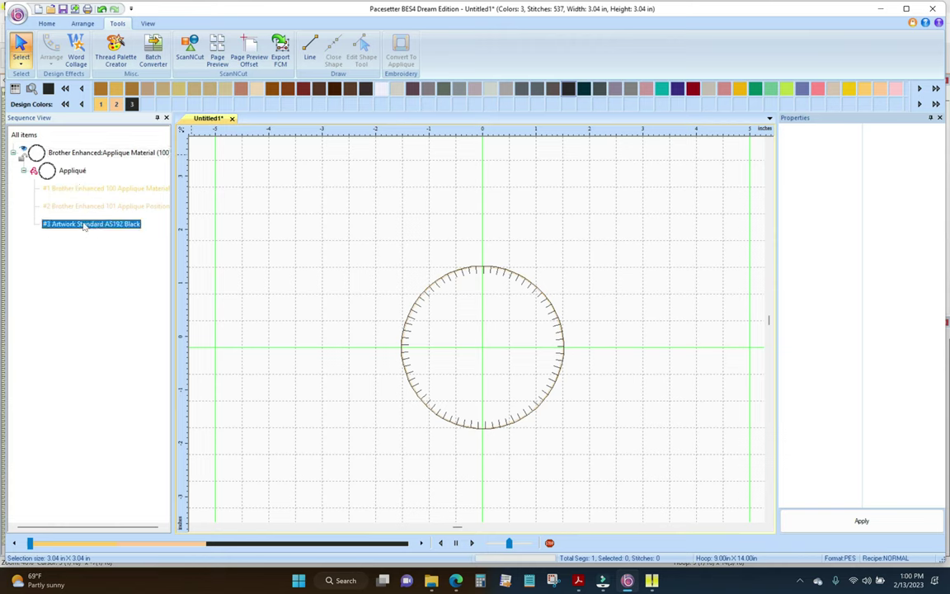
pyautogui.click(93, 207)
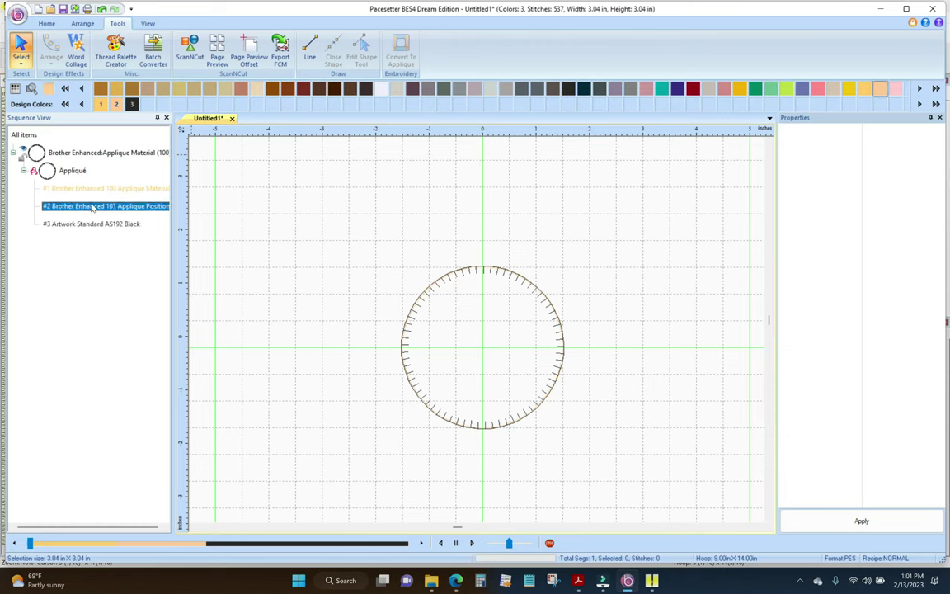
pyautogui.rightClick(110, 208)
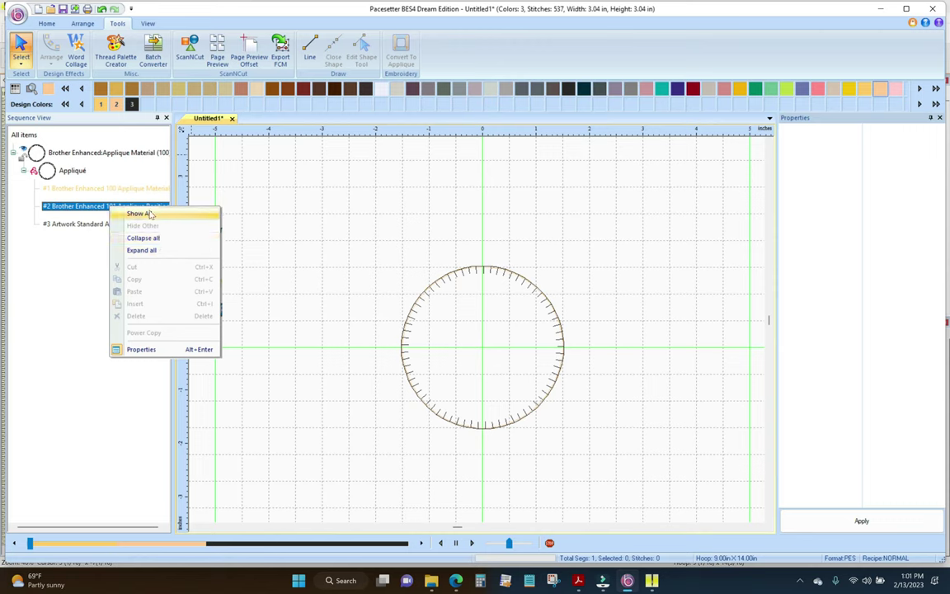
pyautogui.click(235, 204)
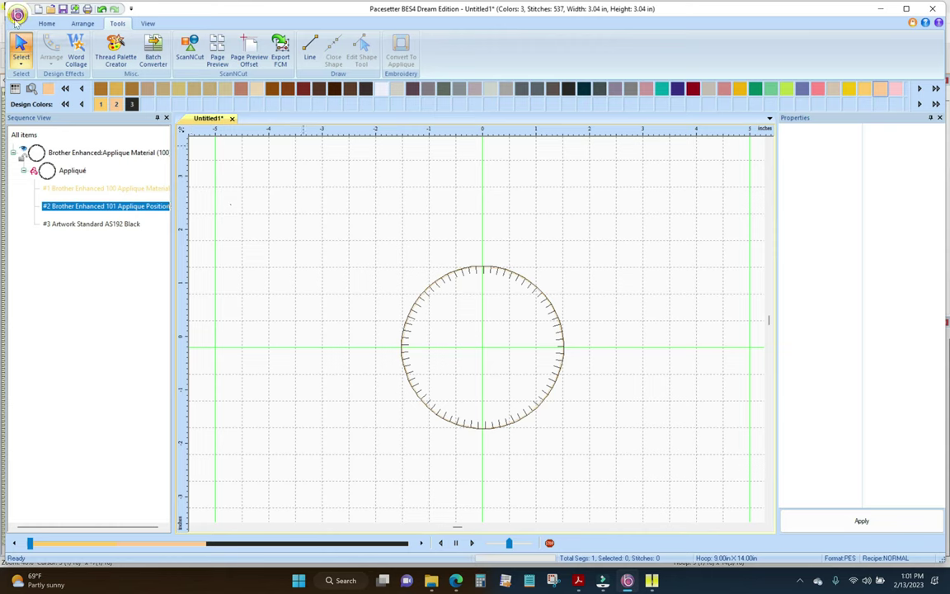
# Step: Save the appliqué as O-6.pes in Brother PES v10 format, then switch to Embrilliance
pyautogui.click(18, 14)
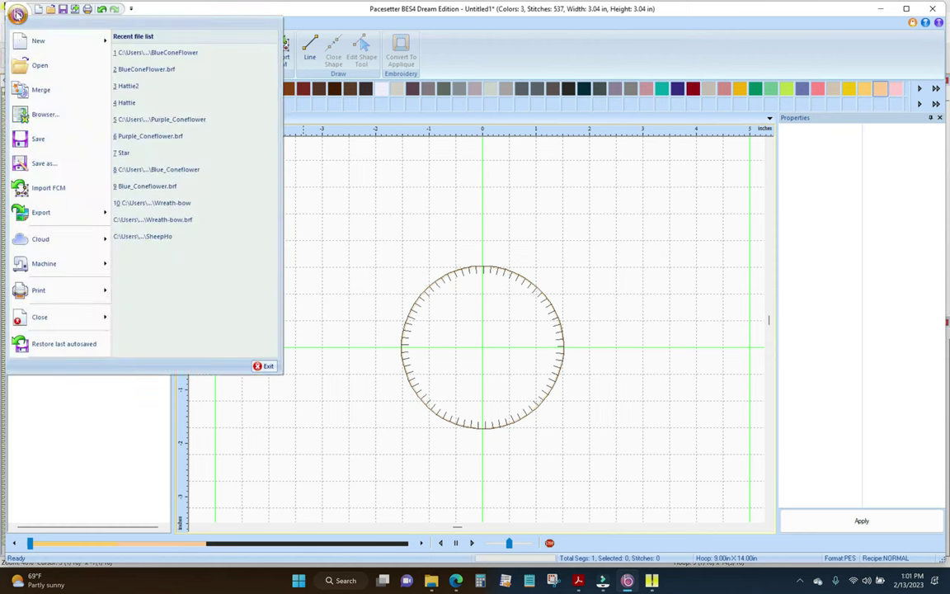
pyautogui.click(43, 165)
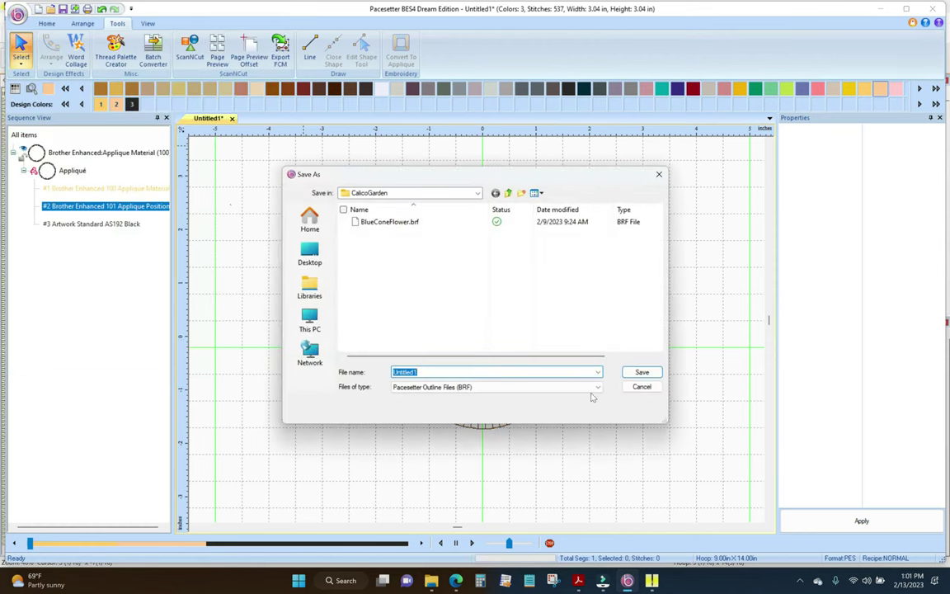
pyautogui.click(596, 388)
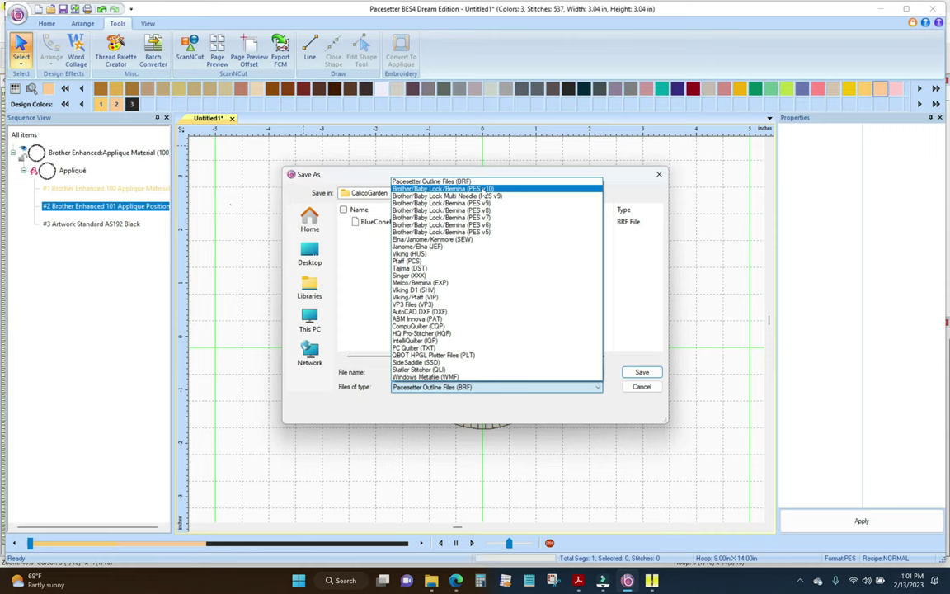
pyautogui.click(484, 190)
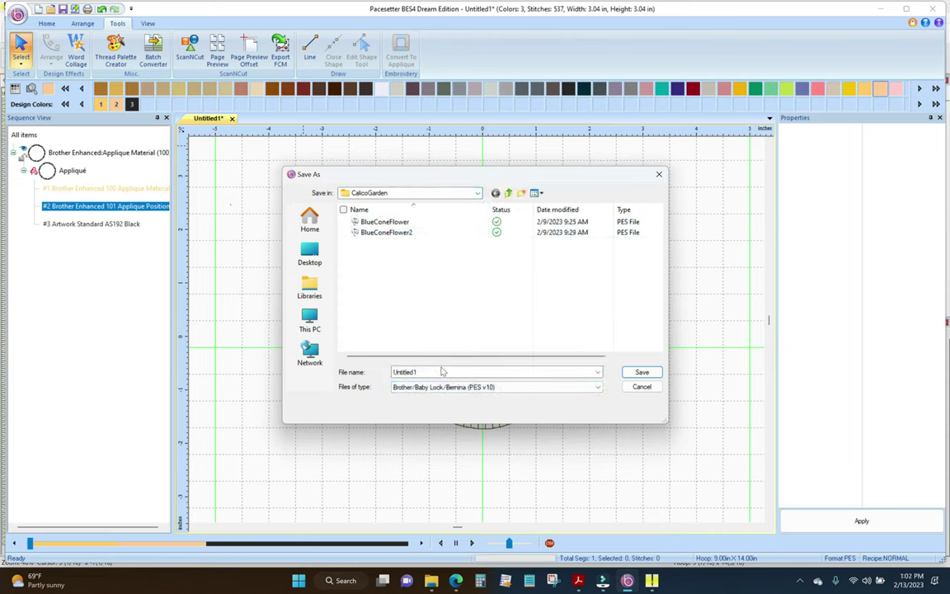
pyautogui.doubleClick(404, 372)
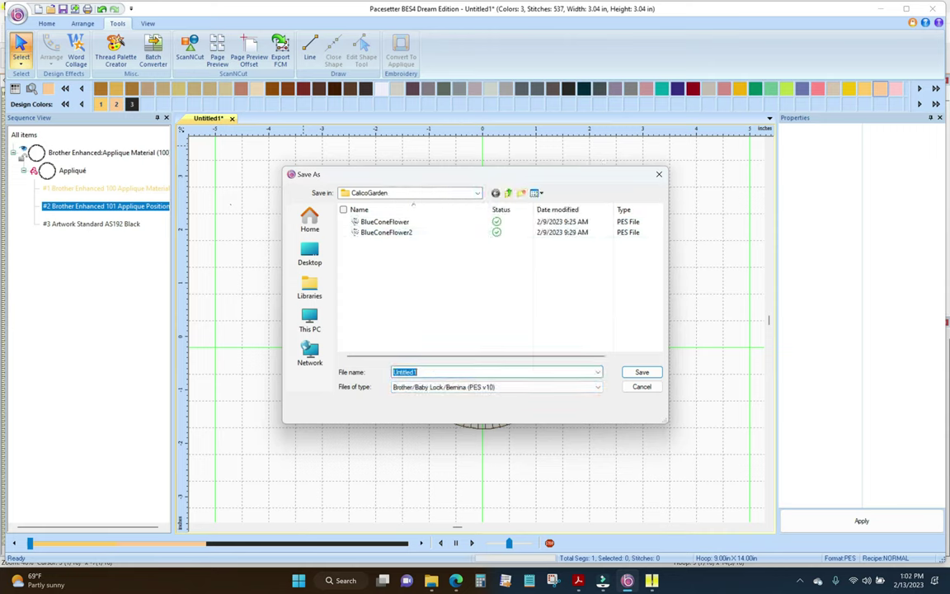
pyautogui.write('O-6')
pyautogui.press('Return')
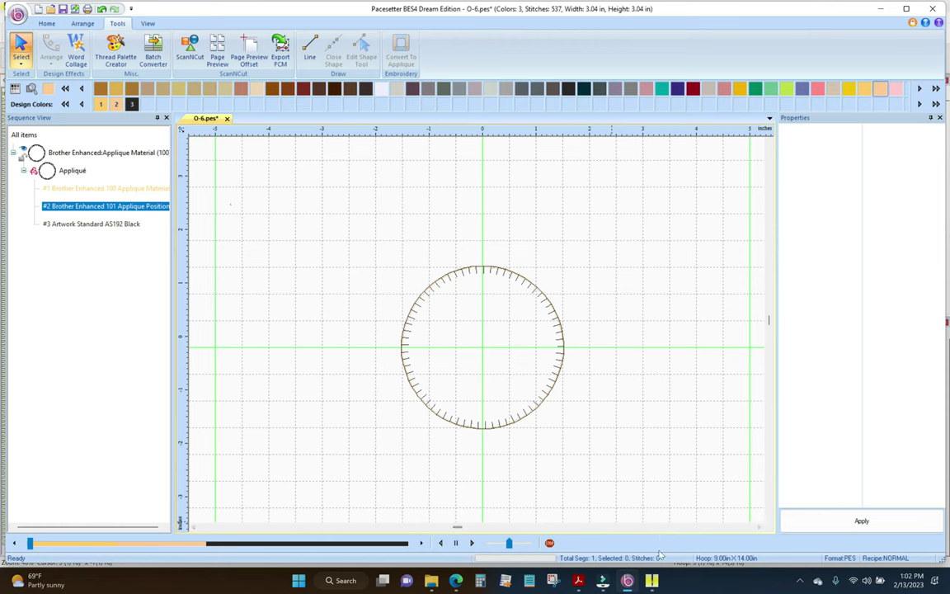
pyautogui.click(652, 581)
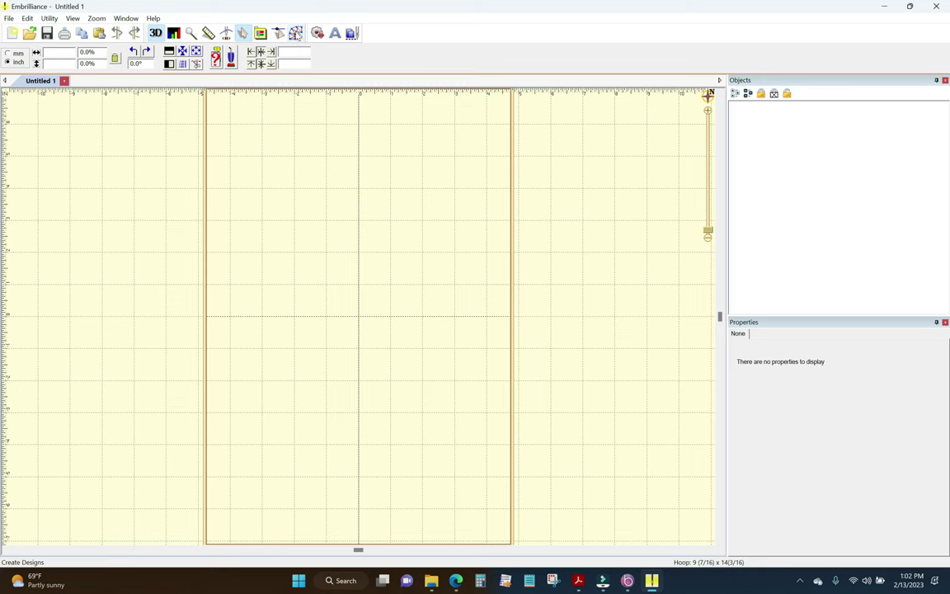
# Step: Open the Vector file chooser from the Create Designs toolbar
pyautogui.click(296, 34)
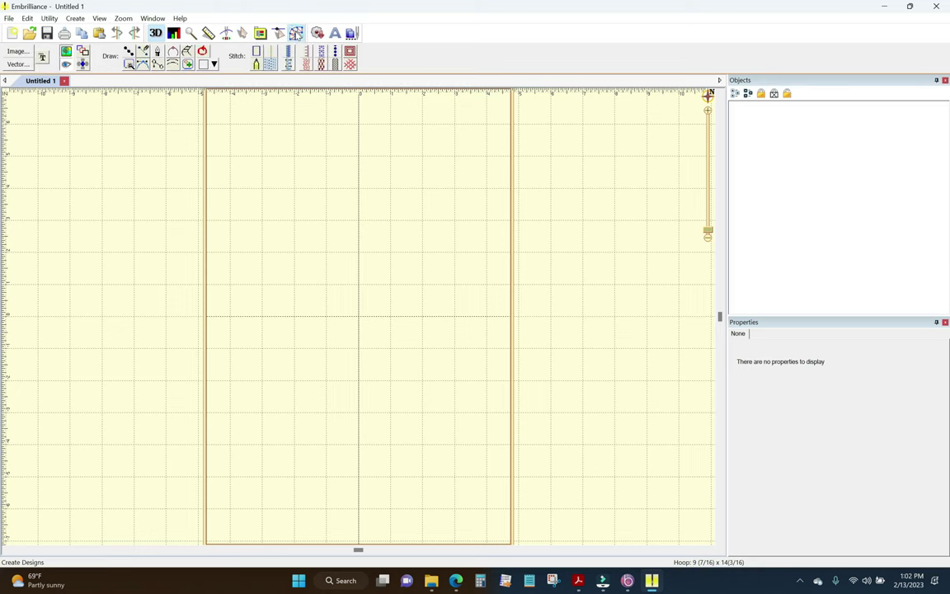
pyautogui.click(19, 64)
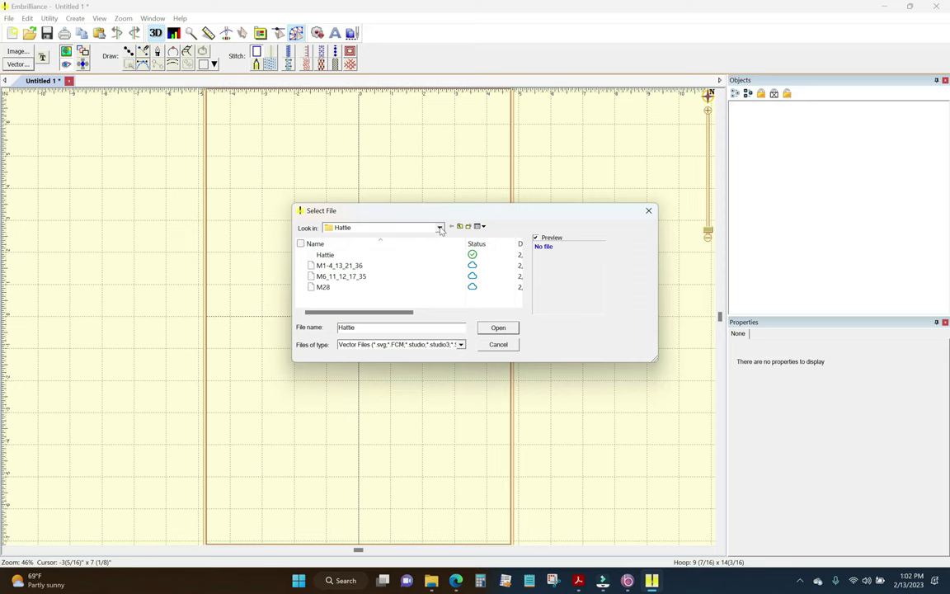
# Step: Import the O-6 circle file from the Downloads folder
pyautogui.click(441, 228)
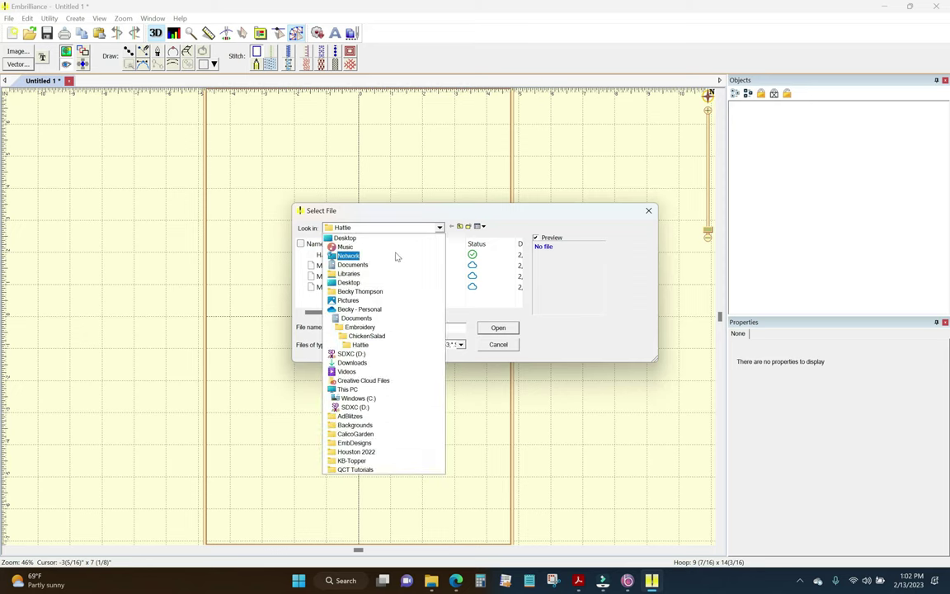
pyautogui.click(353, 362)
pyautogui.click(331, 266)
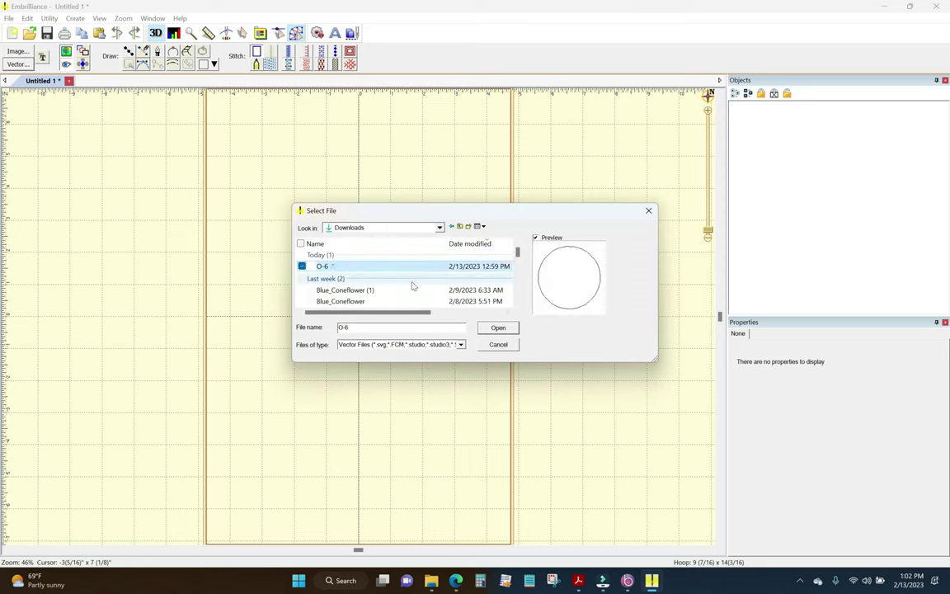
pyautogui.click(498, 328)
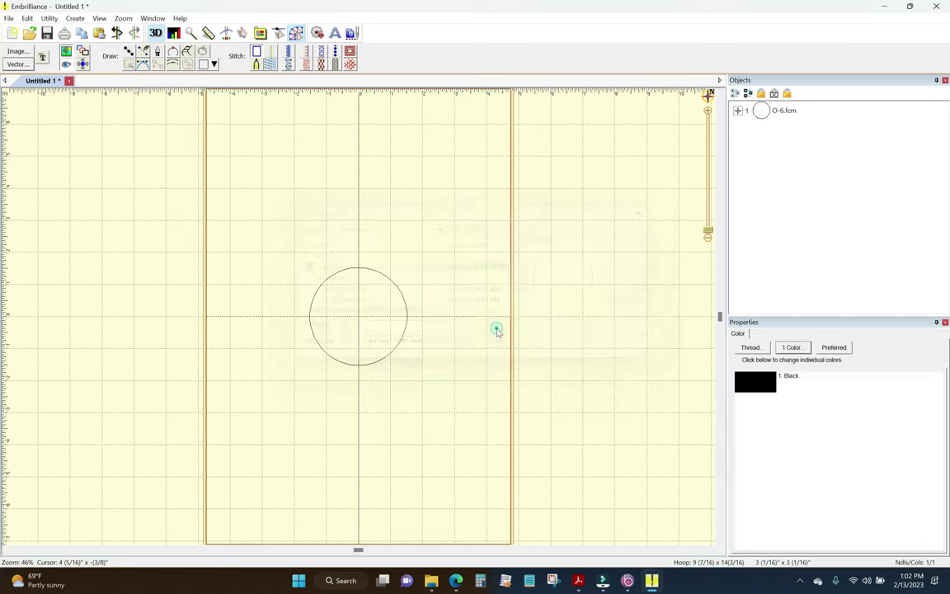
# Step: Convert the circle into an E-Stitch appliqué with the Applique stitch tool
pyautogui.click(399, 292)
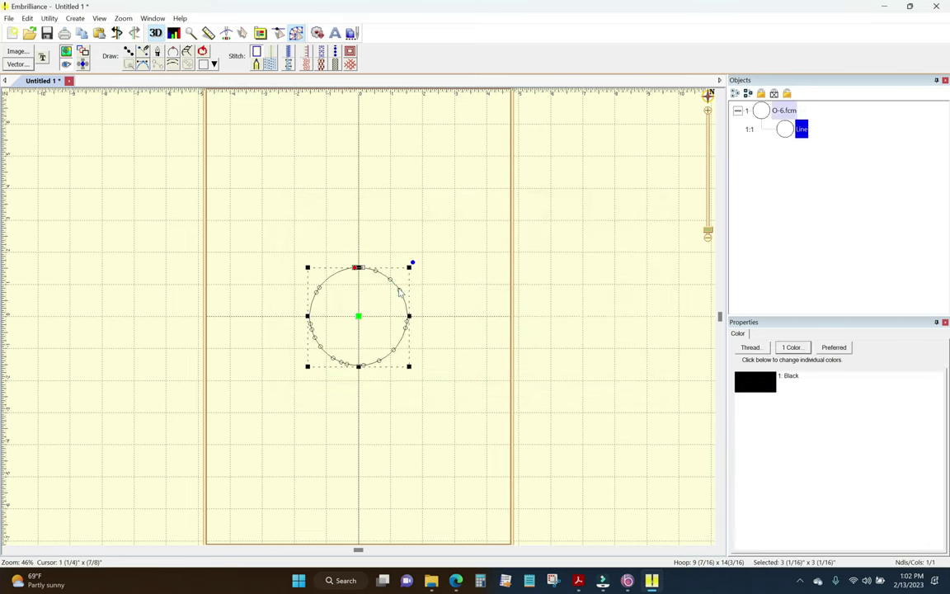
pyautogui.click(306, 52)
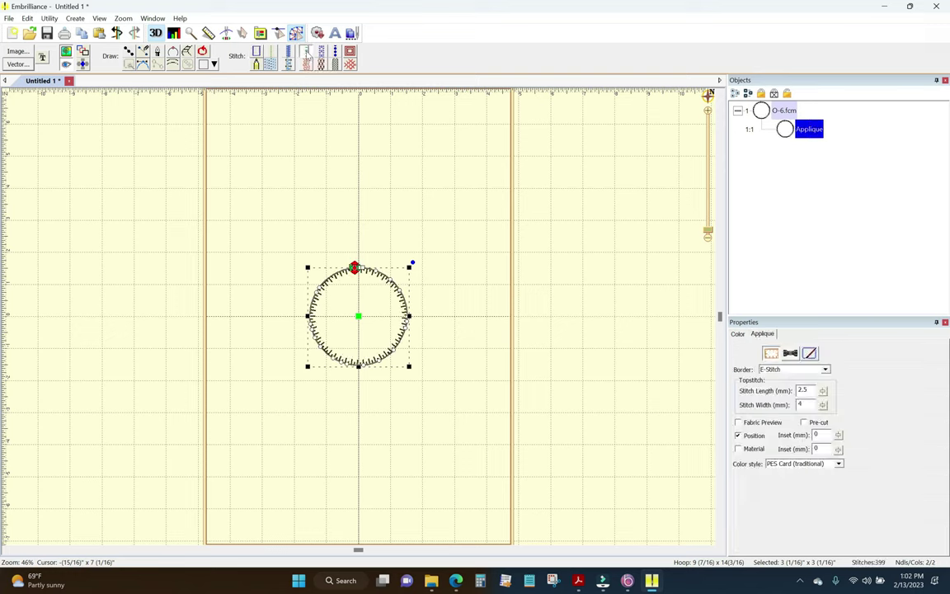
pyautogui.click(437, 196)
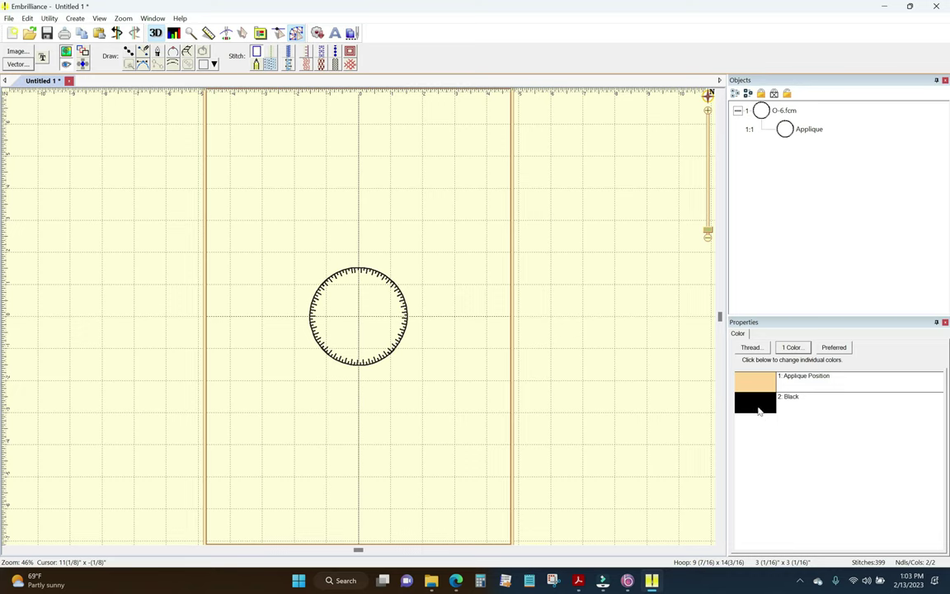
# Step: Send the design to the machine via Send to Solaris / XP1 under the name O-6
pyautogui.click(49, 19)
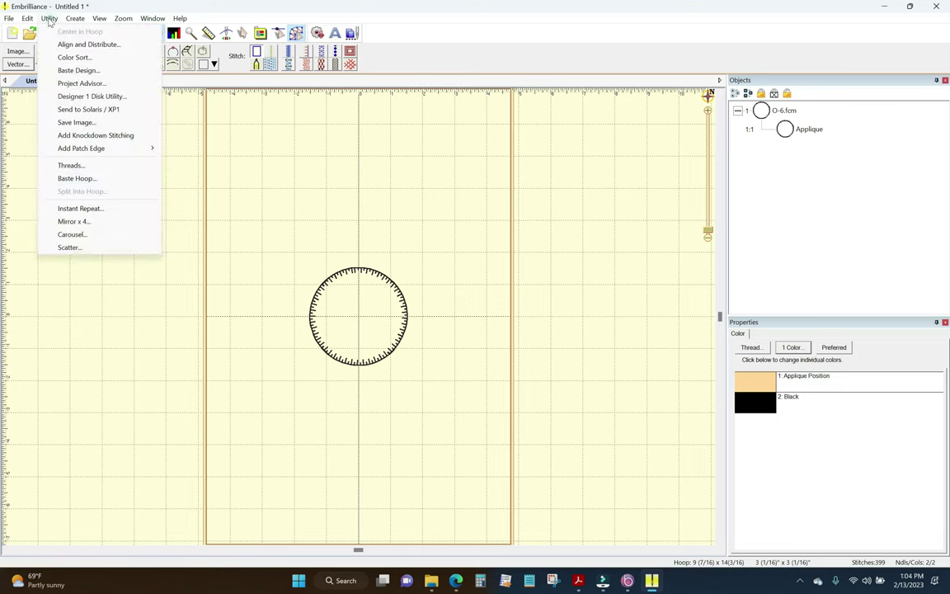
pyautogui.click(100, 111)
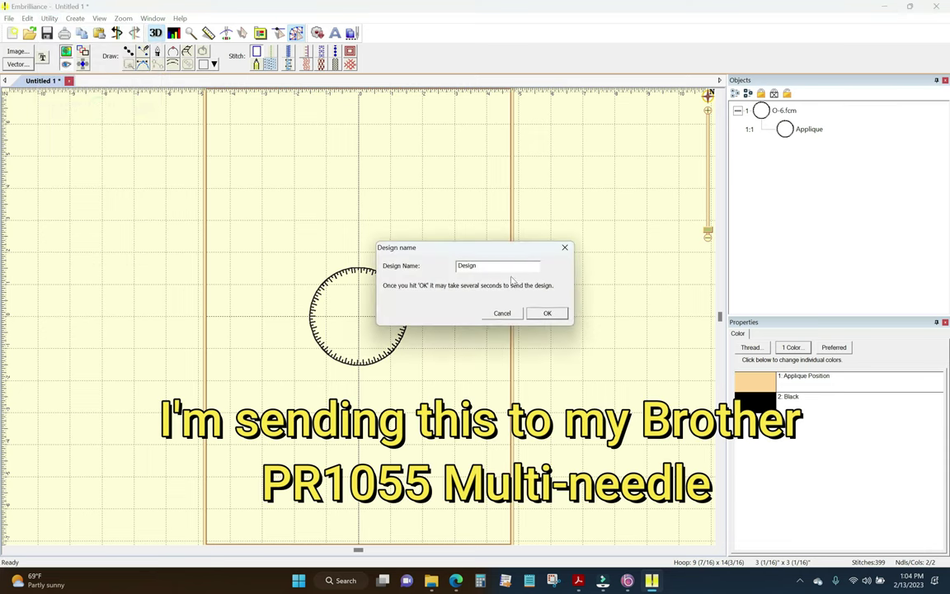
pyautogui.doubleClick(488, 266)
pyautogui.write('O-6')
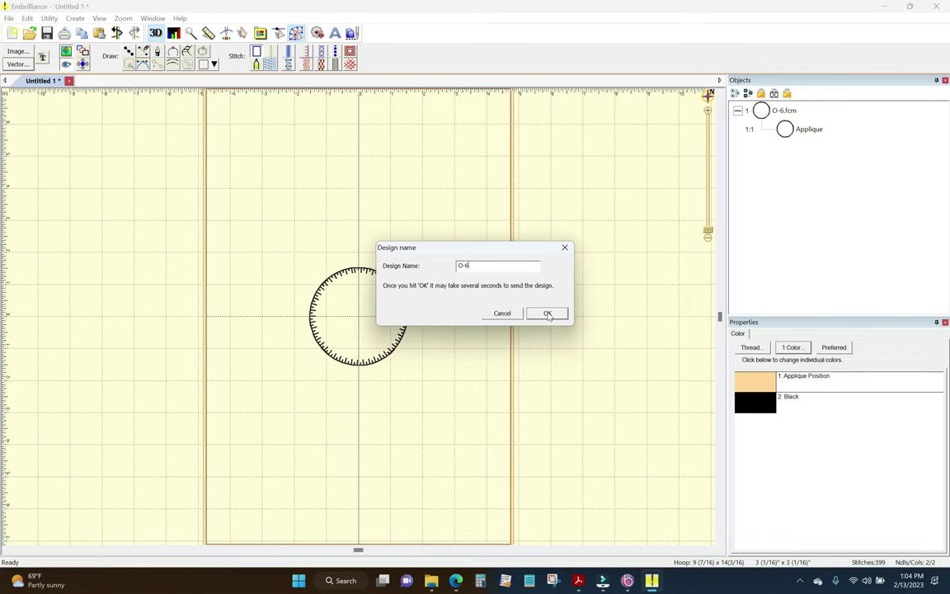
pyautogui.click(547, 314)
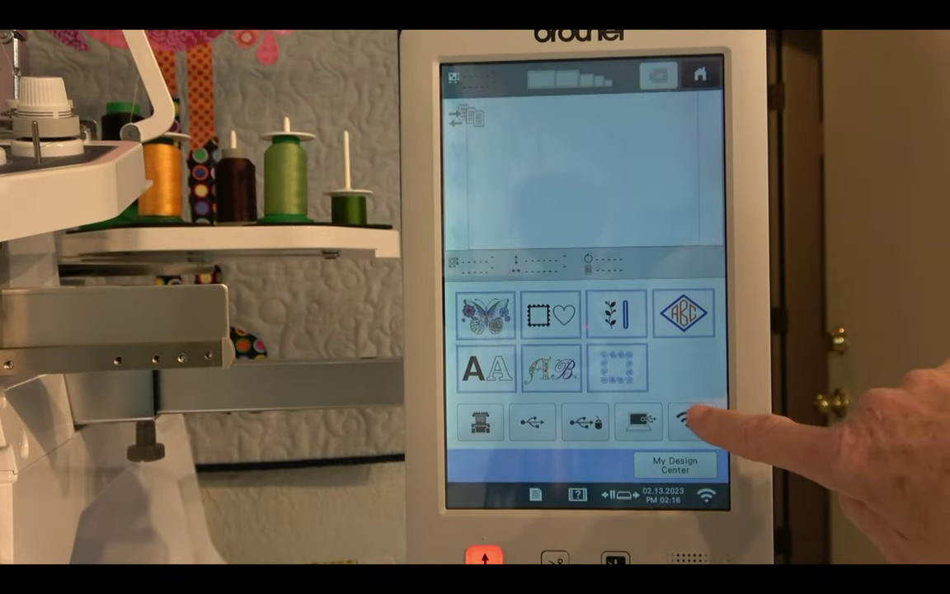
# Step: Load the Wi-Fi-received EM999748 circle and camera-scan the hooped quilt block behind it
pyautogui.click(689, 421)
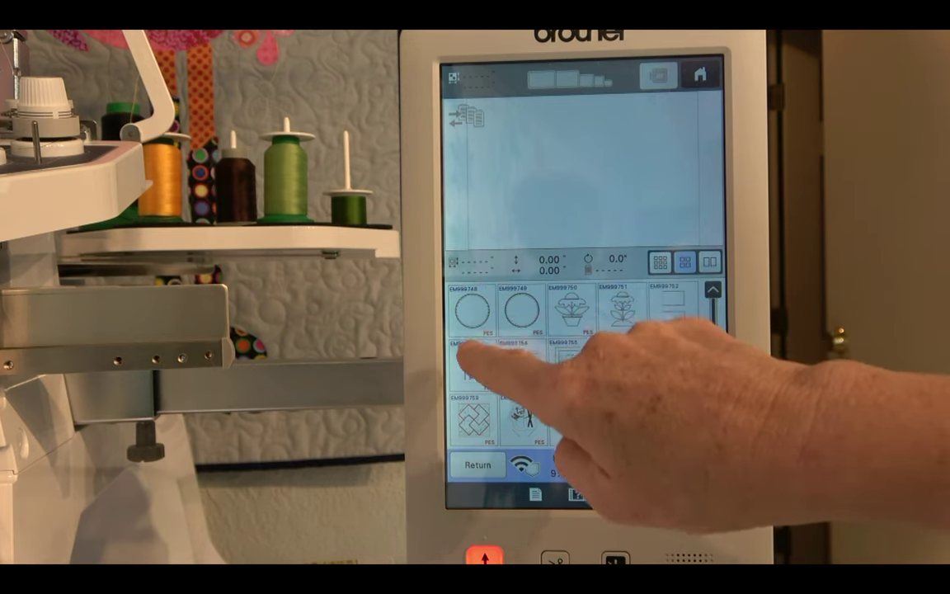
pyautogui.click(472, 312)
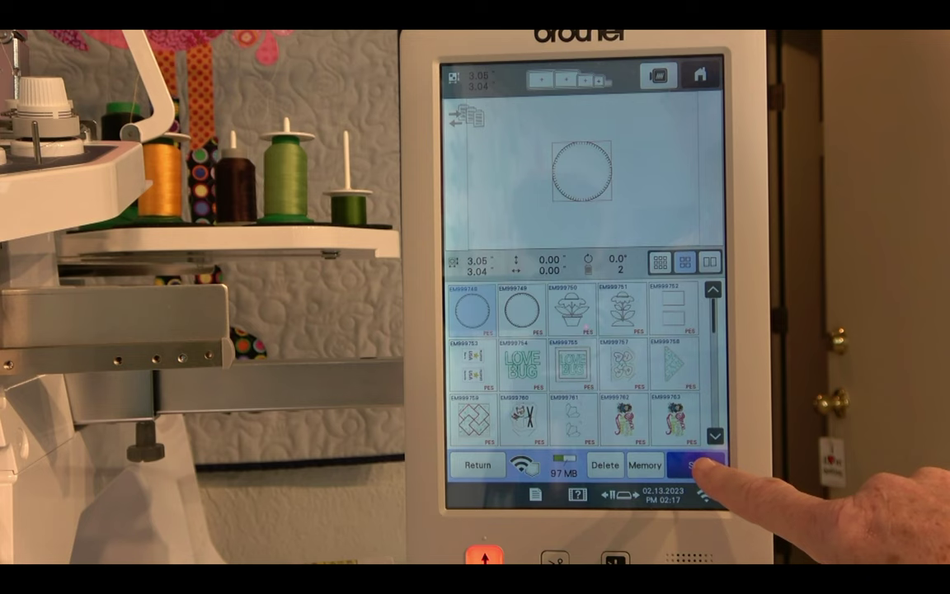
pyautogui.click(697, 466)
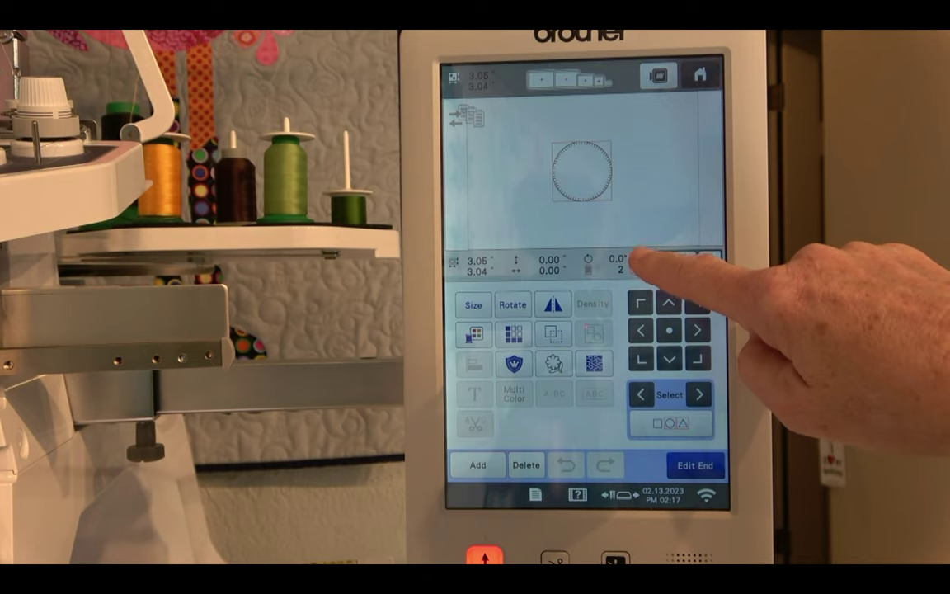
pyautogui.click(641, 262)
pyautogui.click(692, 464)
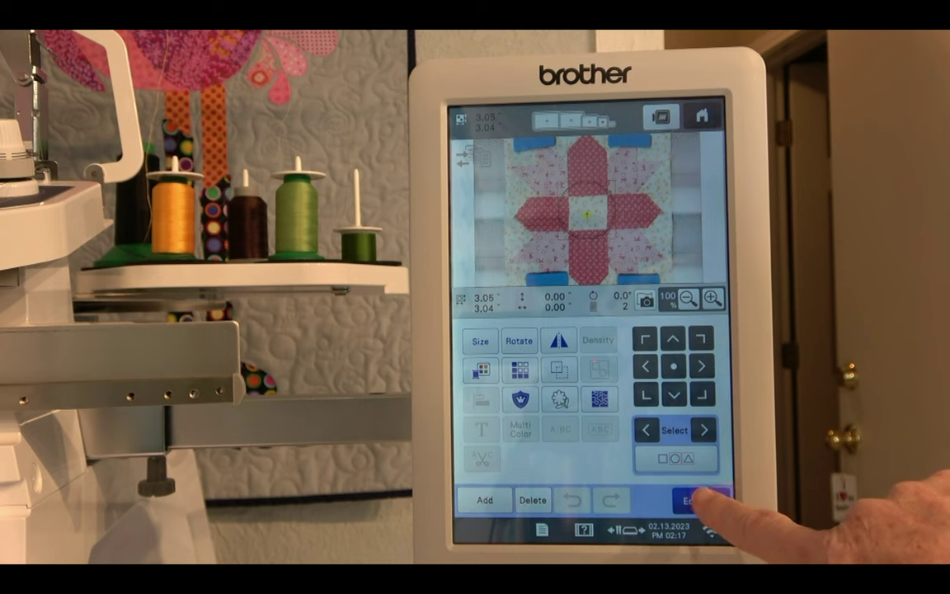
# Step: Finish editing and assign the first colour stop to needle 3
pyautogui.click(691, 499)
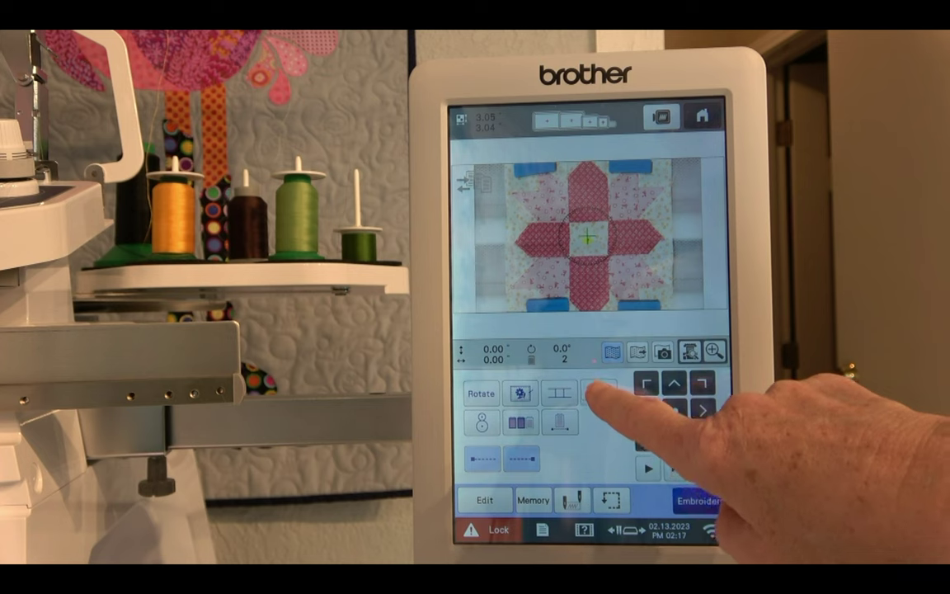
pyautogui.click(599, 393)
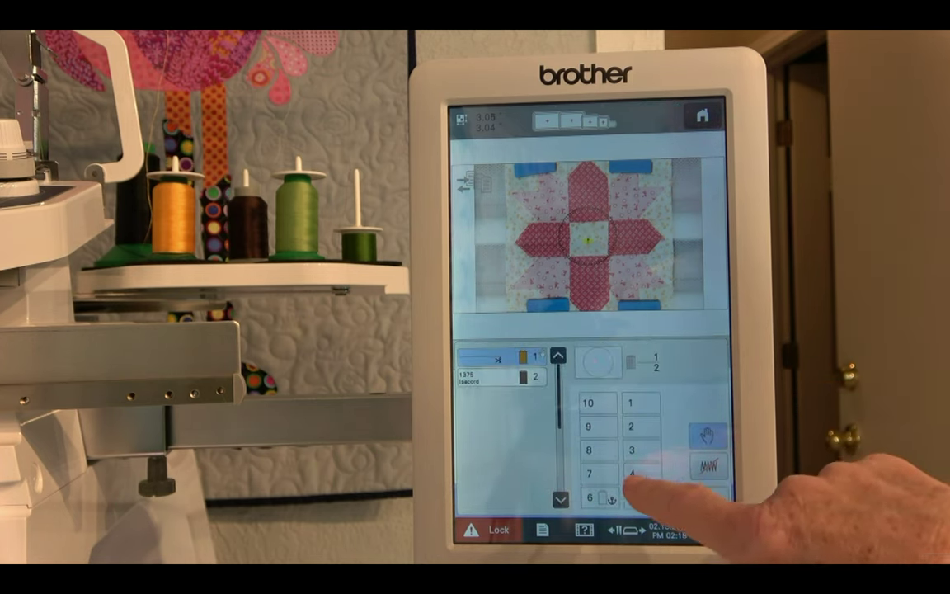
pyautogui.click(636, 449)
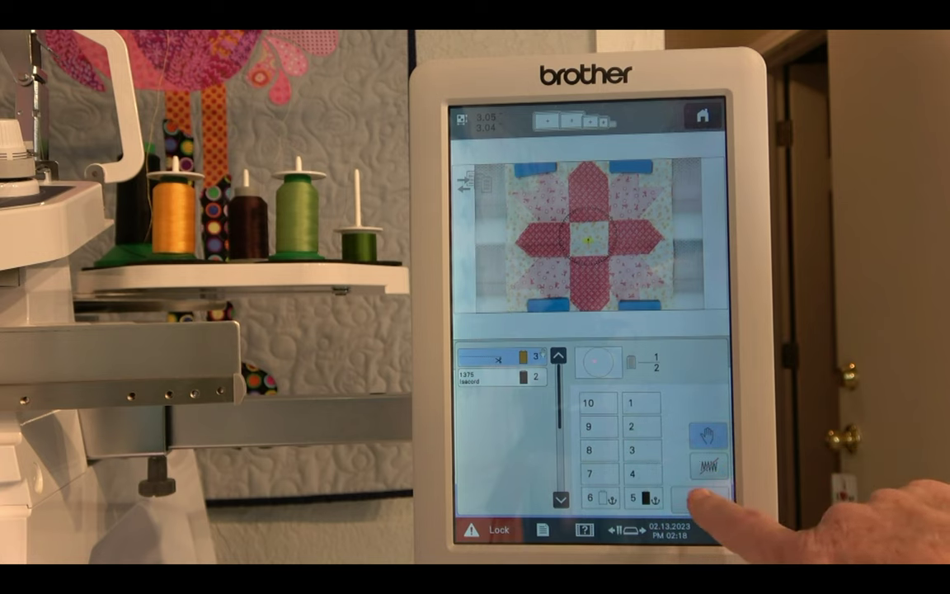
pyautogui.click(700, 498)
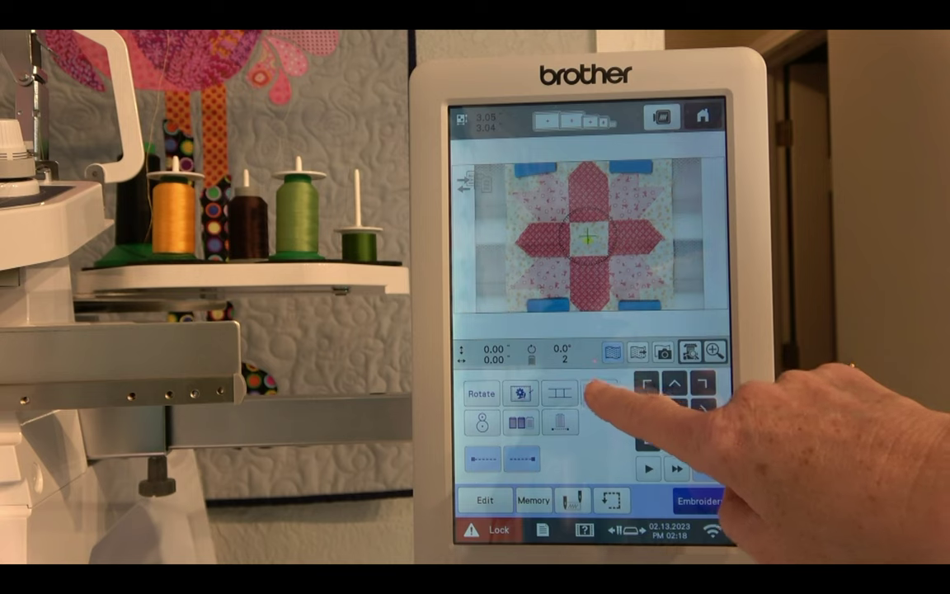
# Step: Assign the second colour stop to needle 3 with a hand stop before it
pyautogui.click(597, 394)
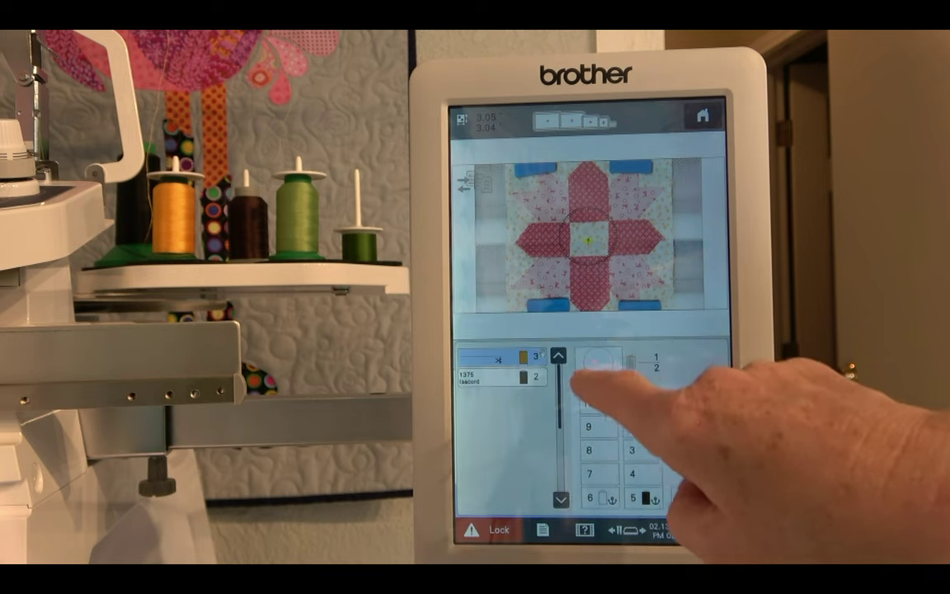
pyautogui.click(490, 373)
pyautogui.click(493, 378)
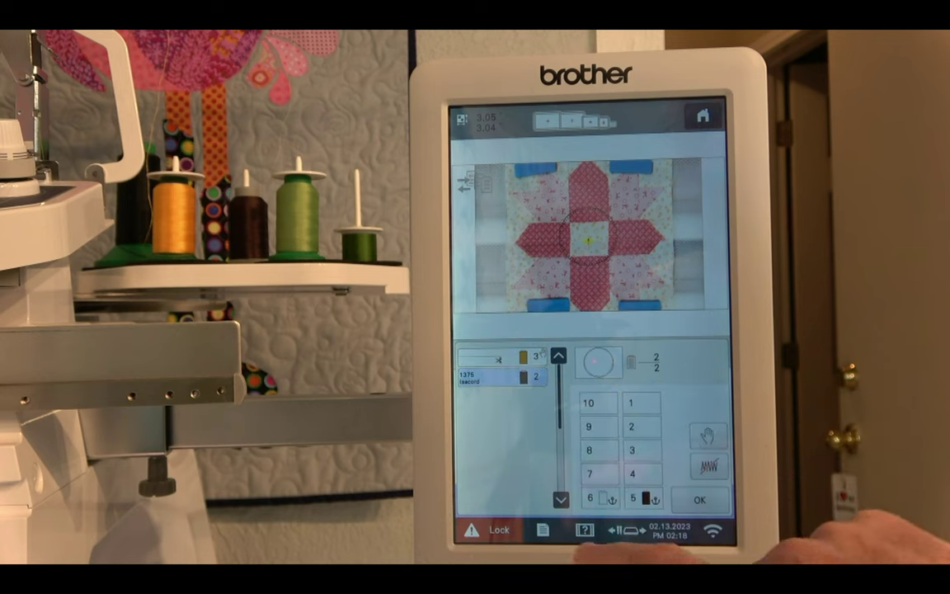
pyautogui.click(647, 497)
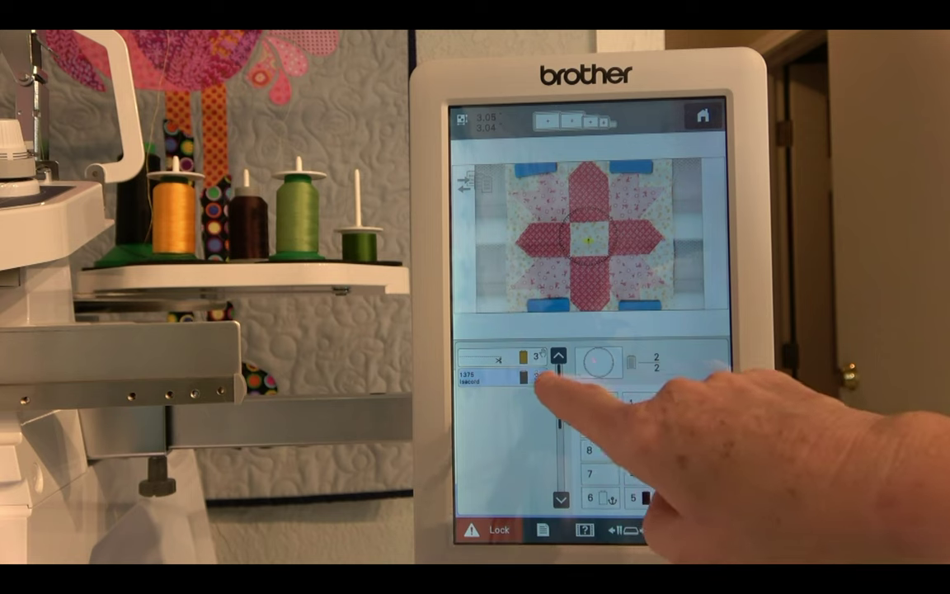
pyautogui.click(707, 435)
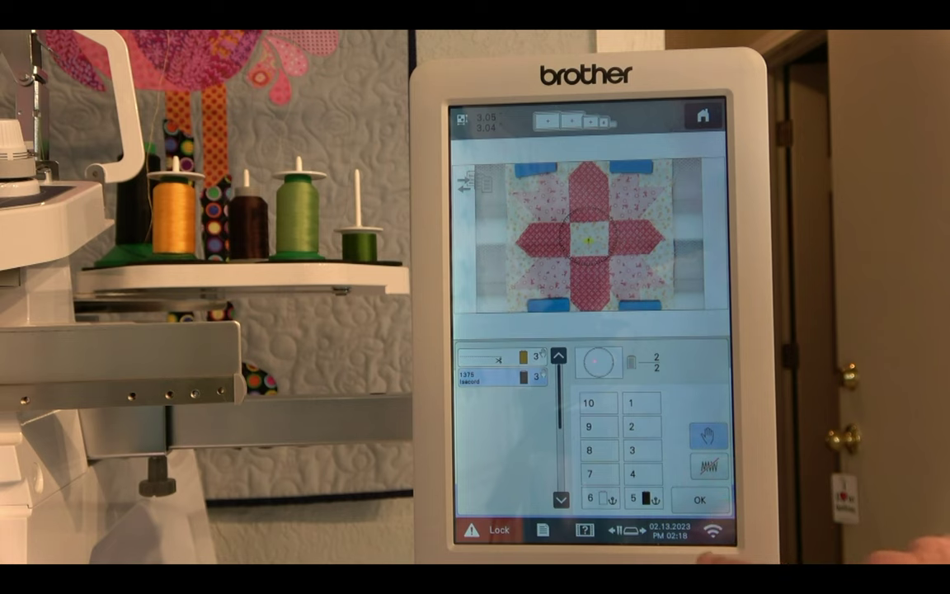
pyautogui.click(700, 499)
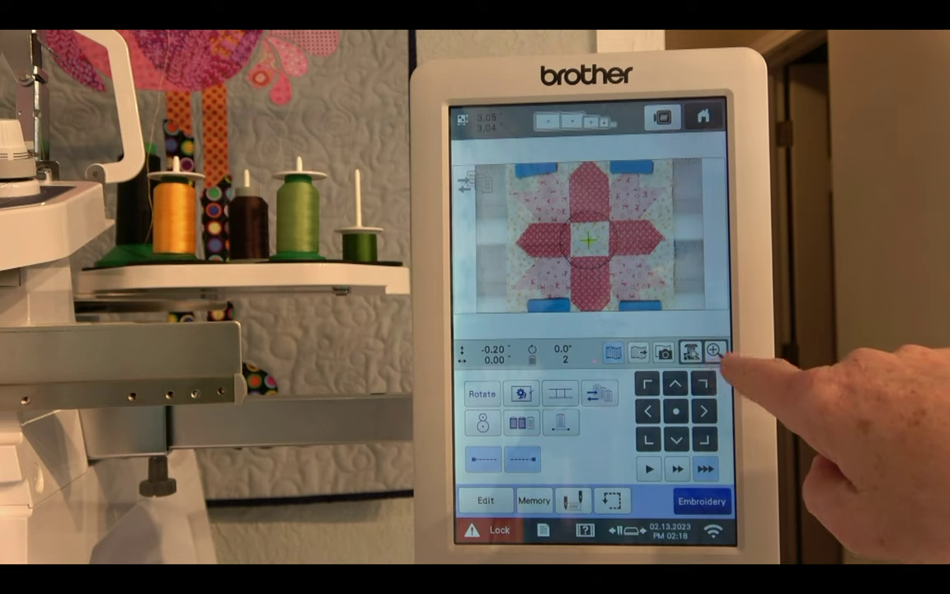
# Step: Shift the circle 0.20 inch, then camera-nudge its crosshair onto the green positioning sticker
pyautogui.moveTo(582, 253); pyautogui.dragTo(577, 262)
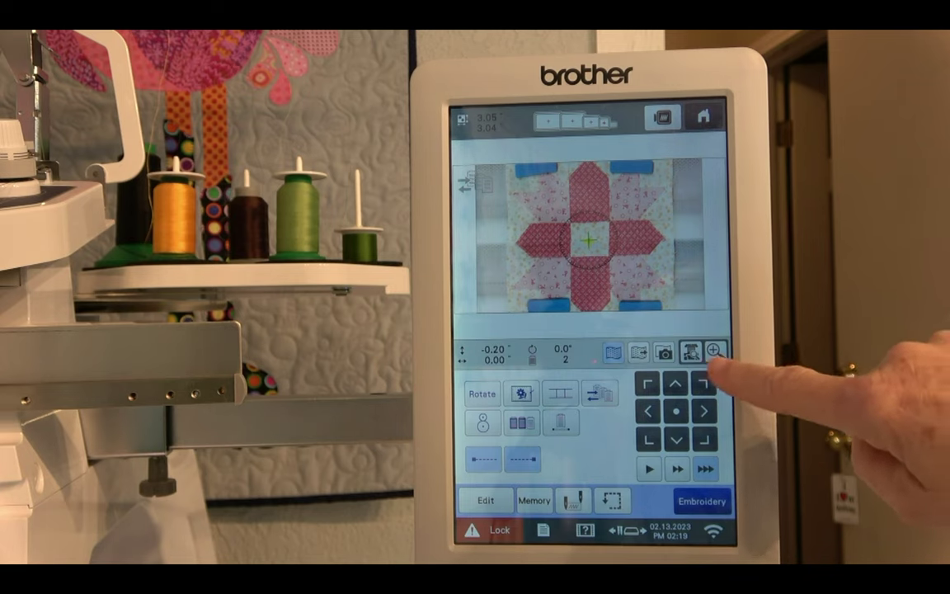
pyautogui.click(714, 352)
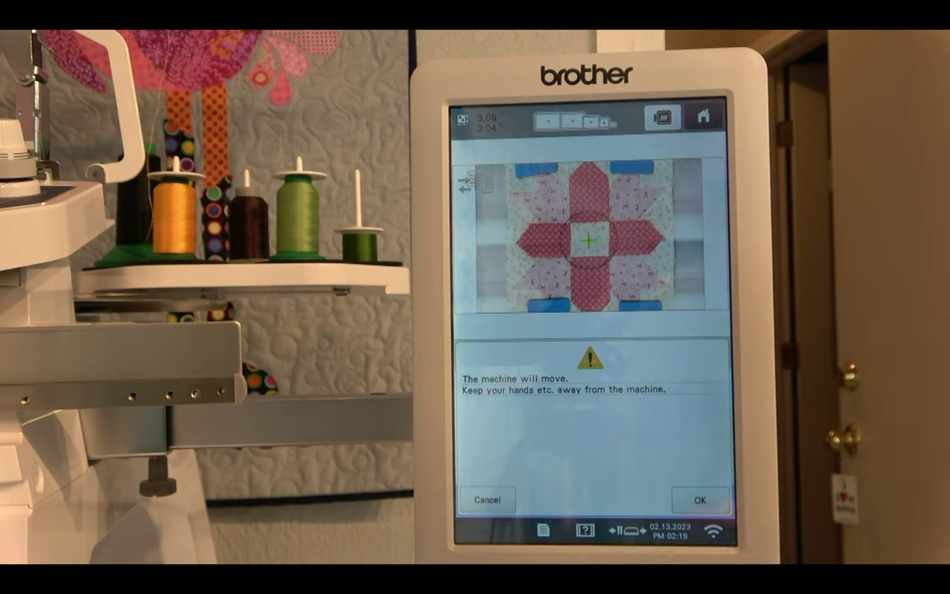
pyautogui.click(703, 498)
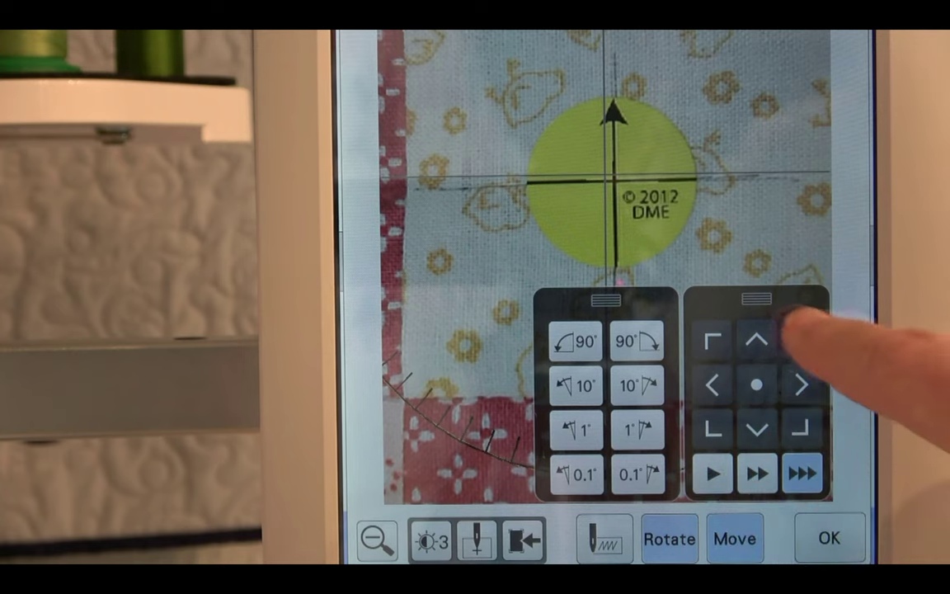
pyautogui.click(802, 472)
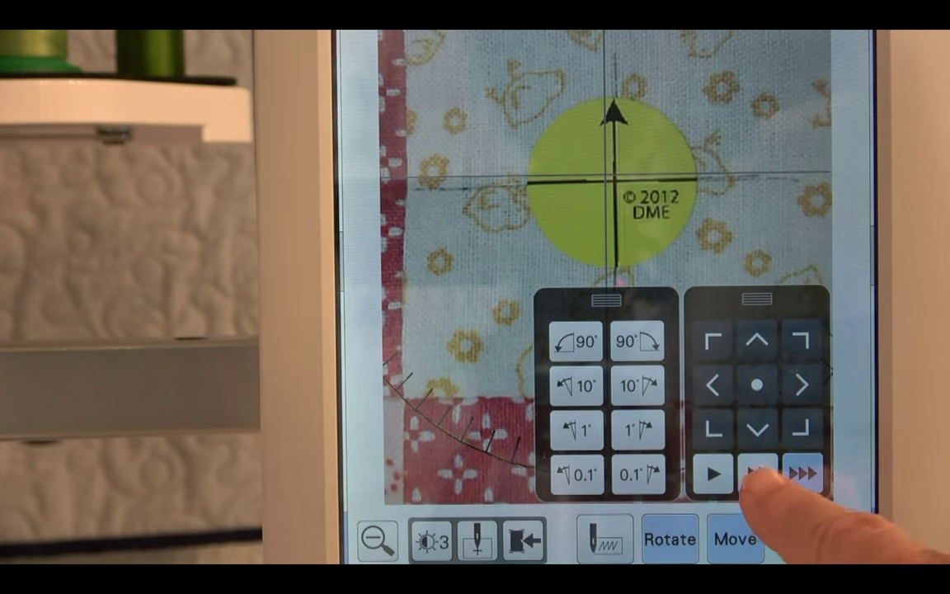
pyautogui.click(754, 471)
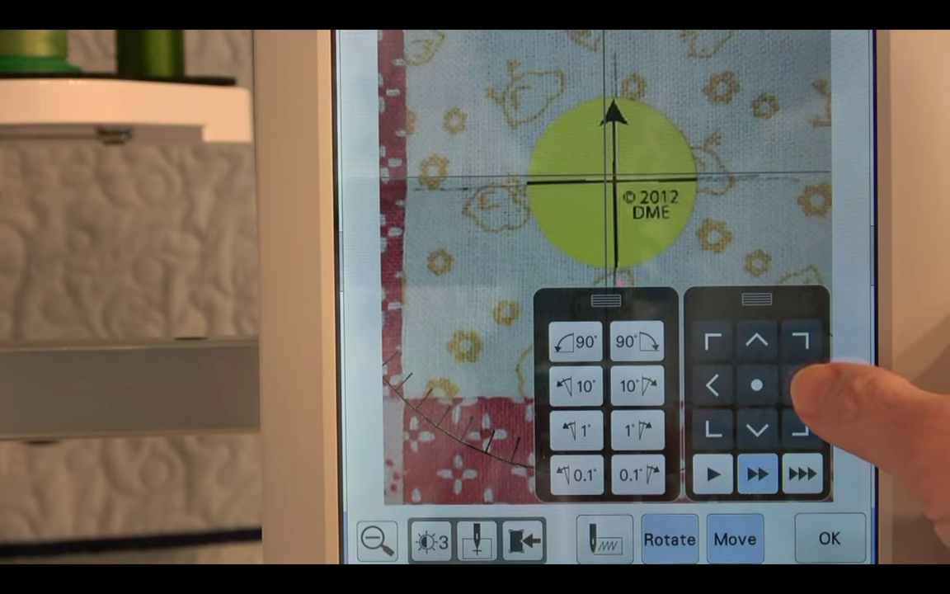
pyautogui.click(801, 385)
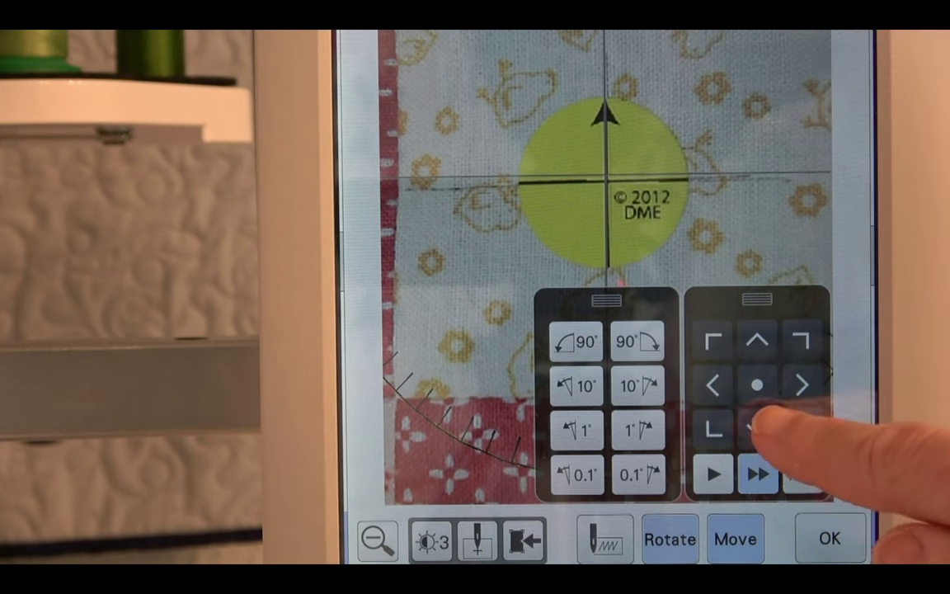
pyautogui.click(746, 427)
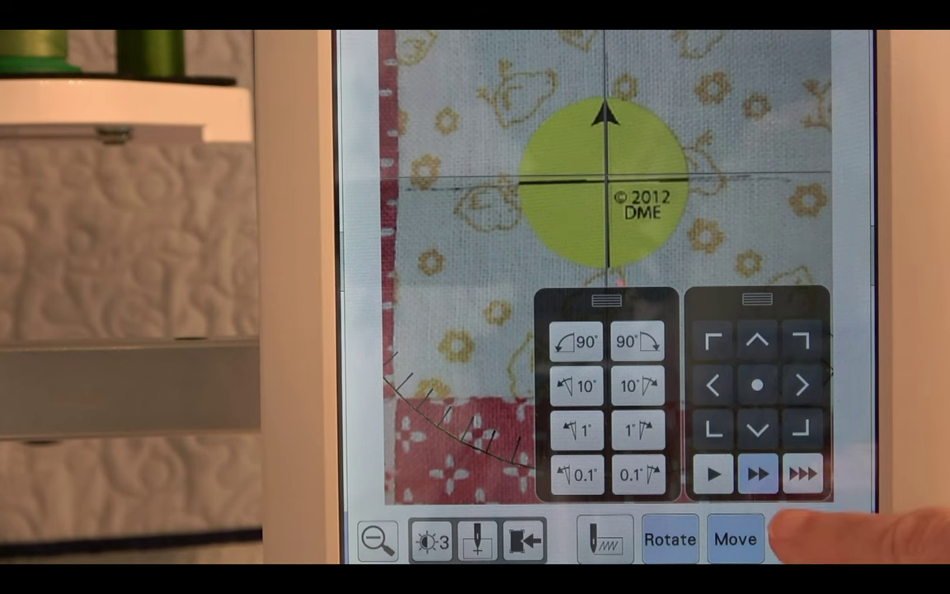